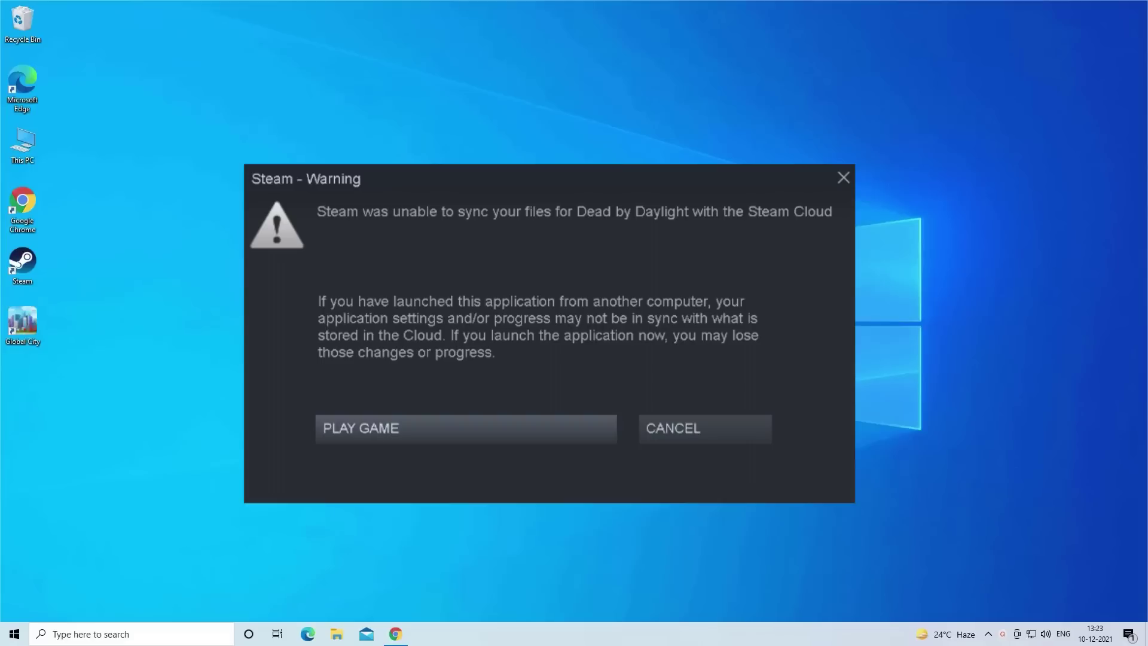
Launch Steam from the desktop, visit the Store, and return to the Library home page.
double_click(15, 271)
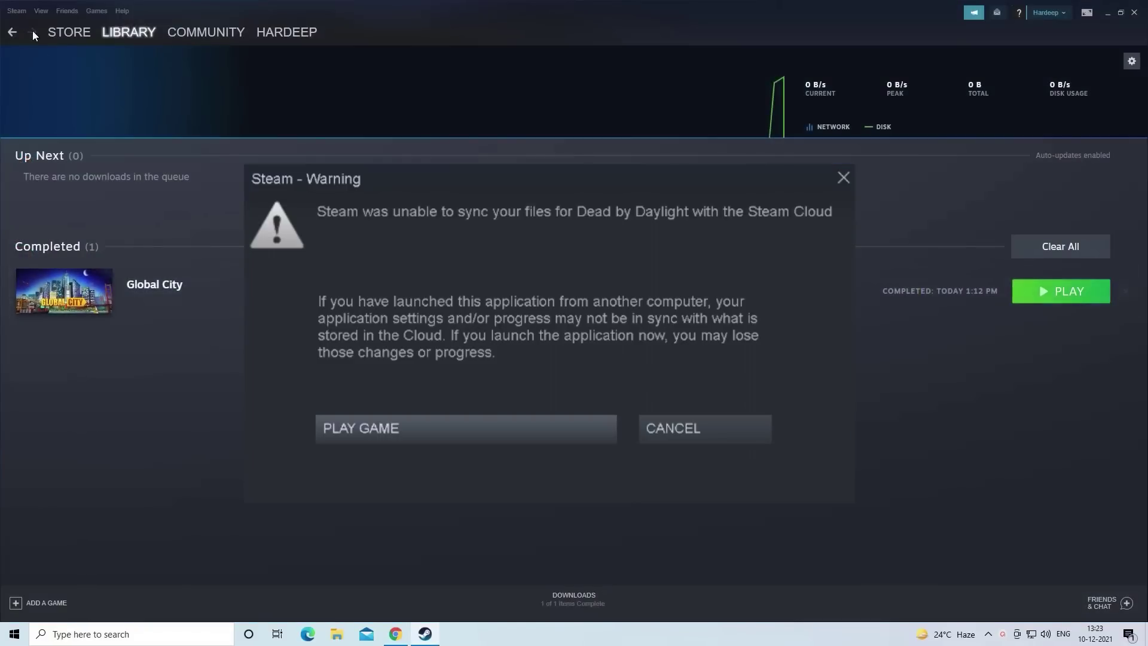
click(63, 31)
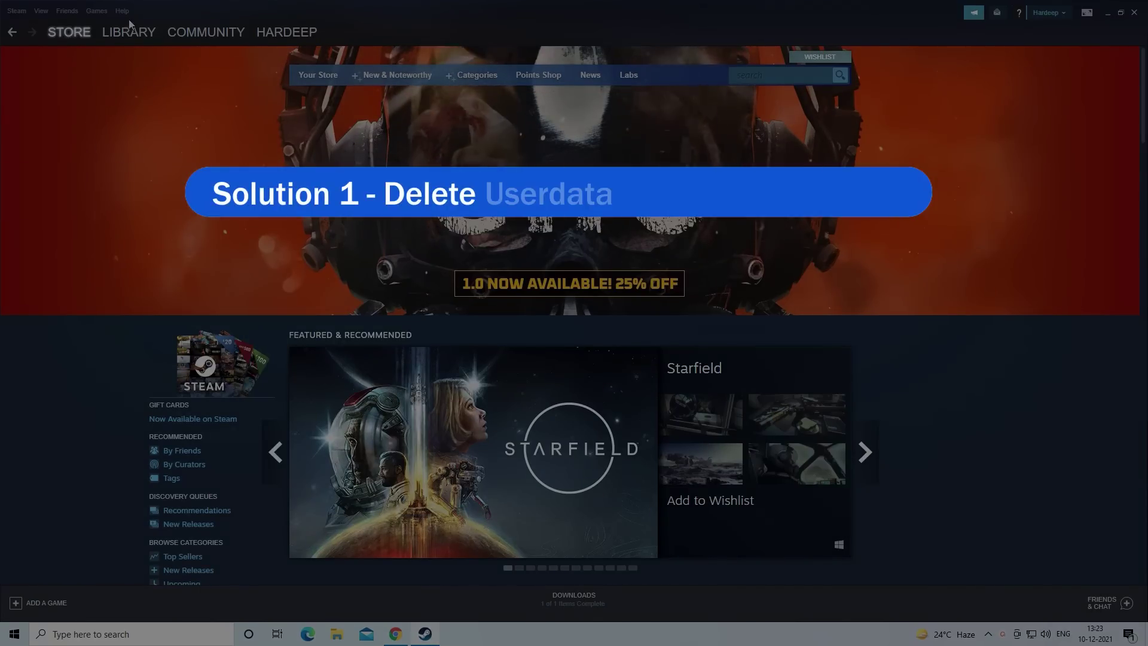
mouse_move(119, 33)
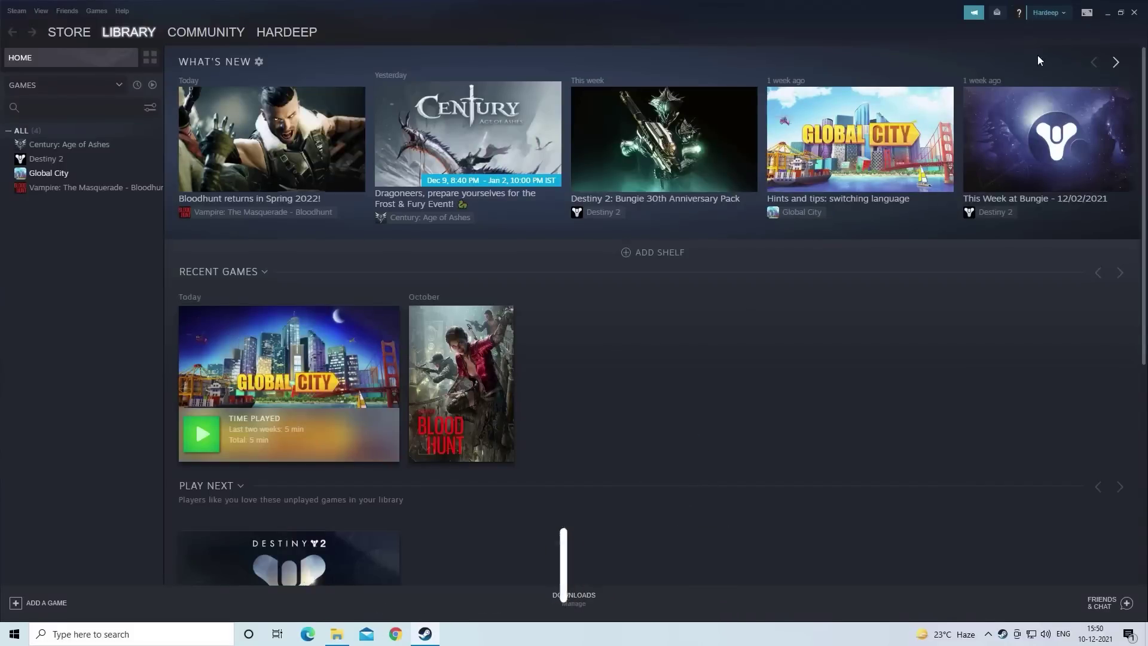
Minimize Steam and search Windows for 'task' to find Task Manager.
click(1107, 12)
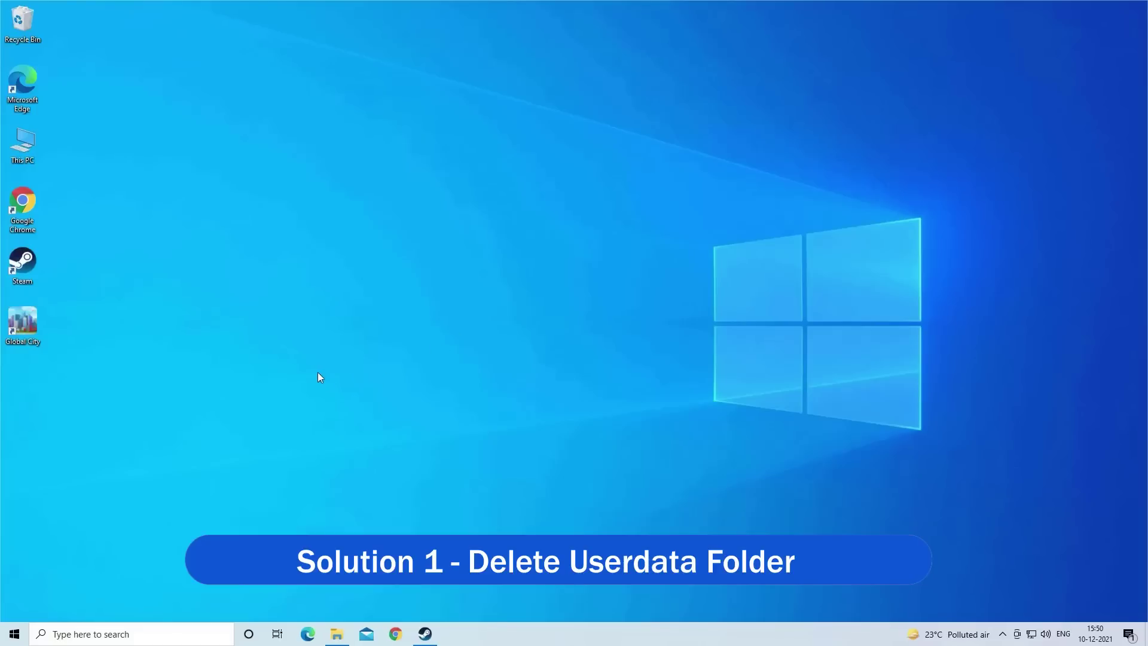
click(95, 633)
text(task)
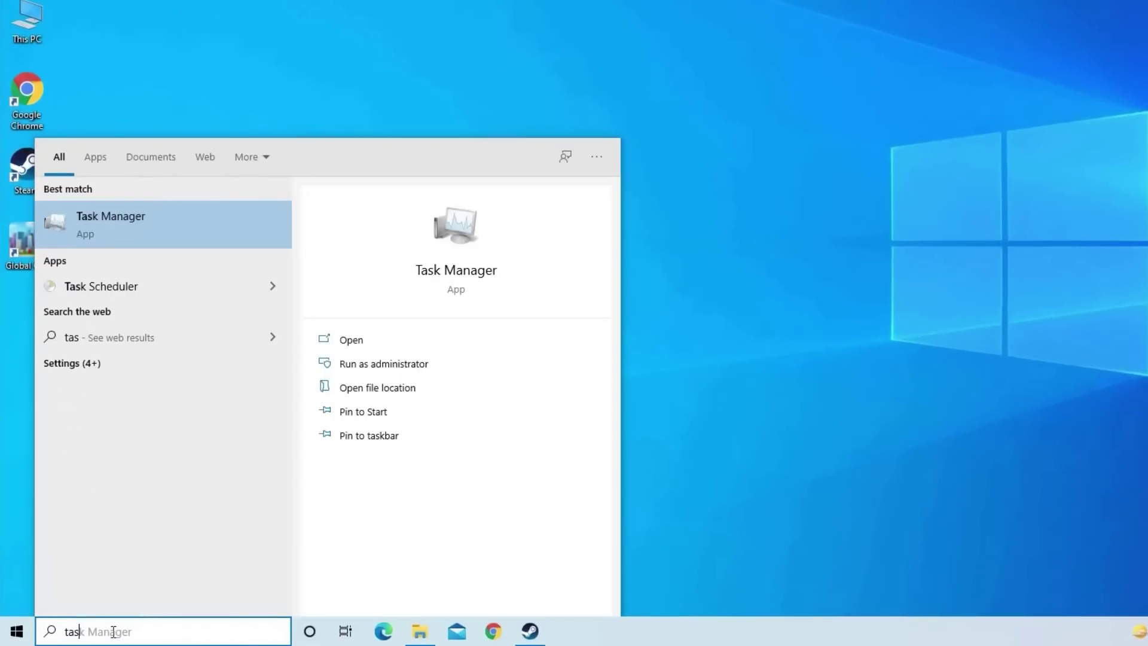
End the Steam (32 bit) process in Task Manager, then close Task Manager.
click(111, 226)
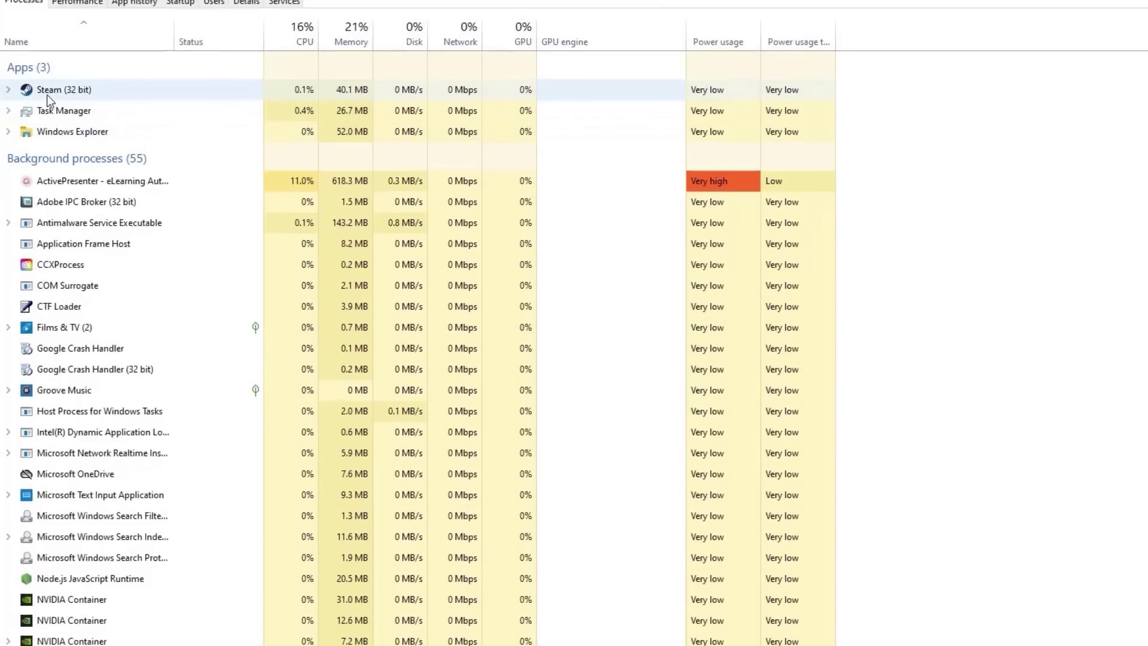
right_click(60, 133)
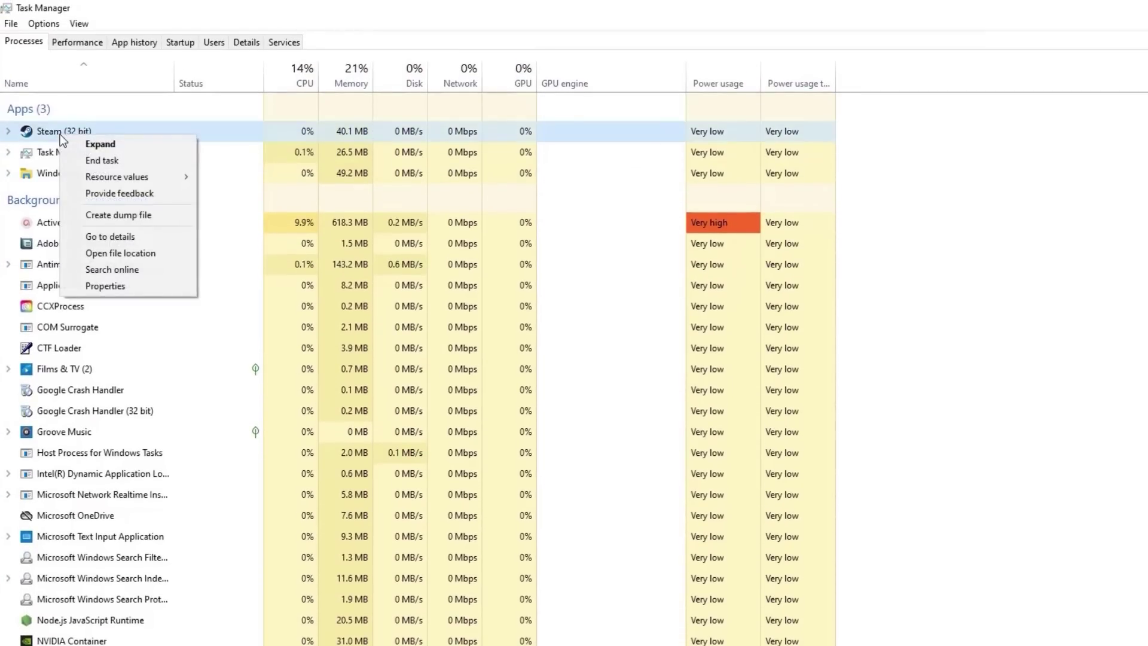
click(124, 163)
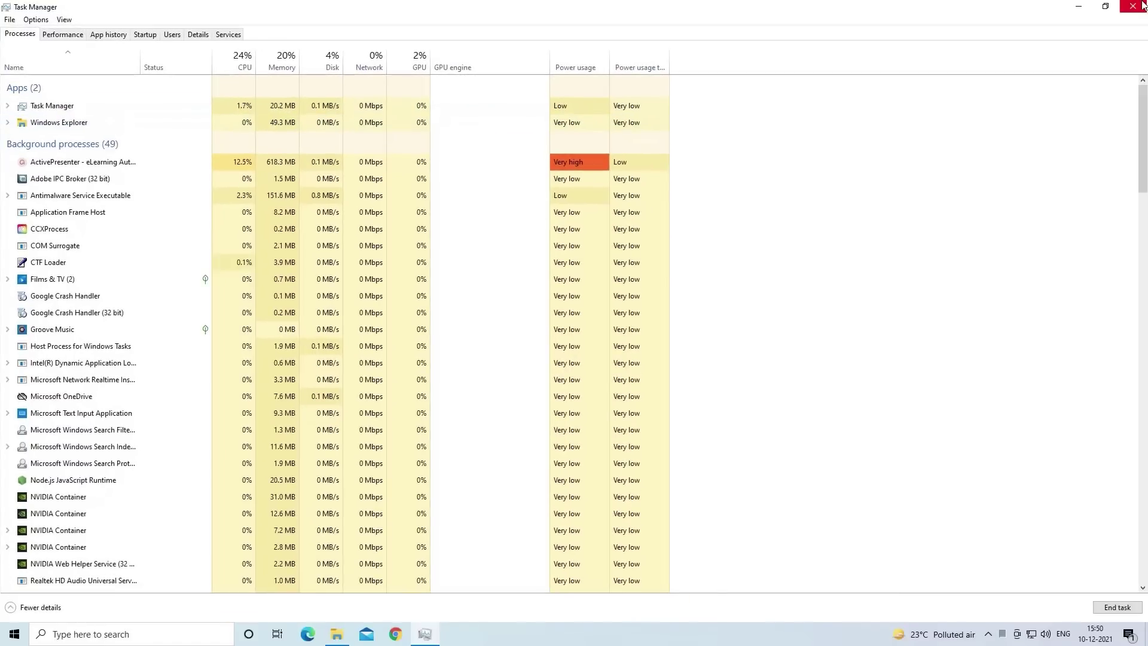
click(1142, 6)
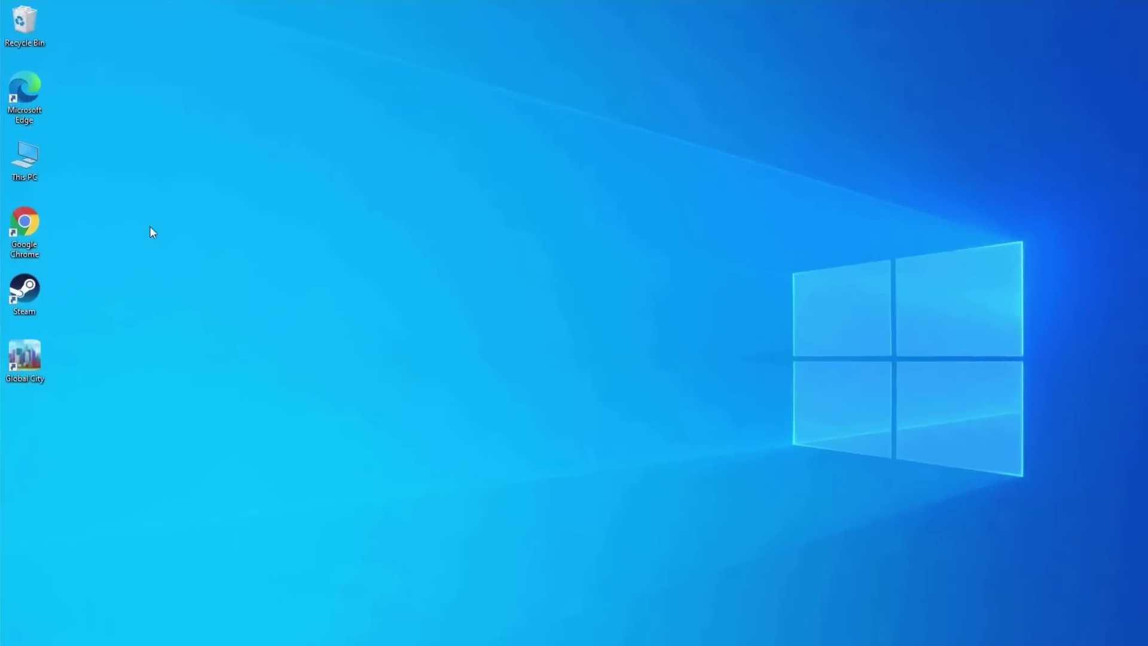
Open the C:\Program Files (x86)\Steam install folder in File Explorer.
double_click(18, 205)
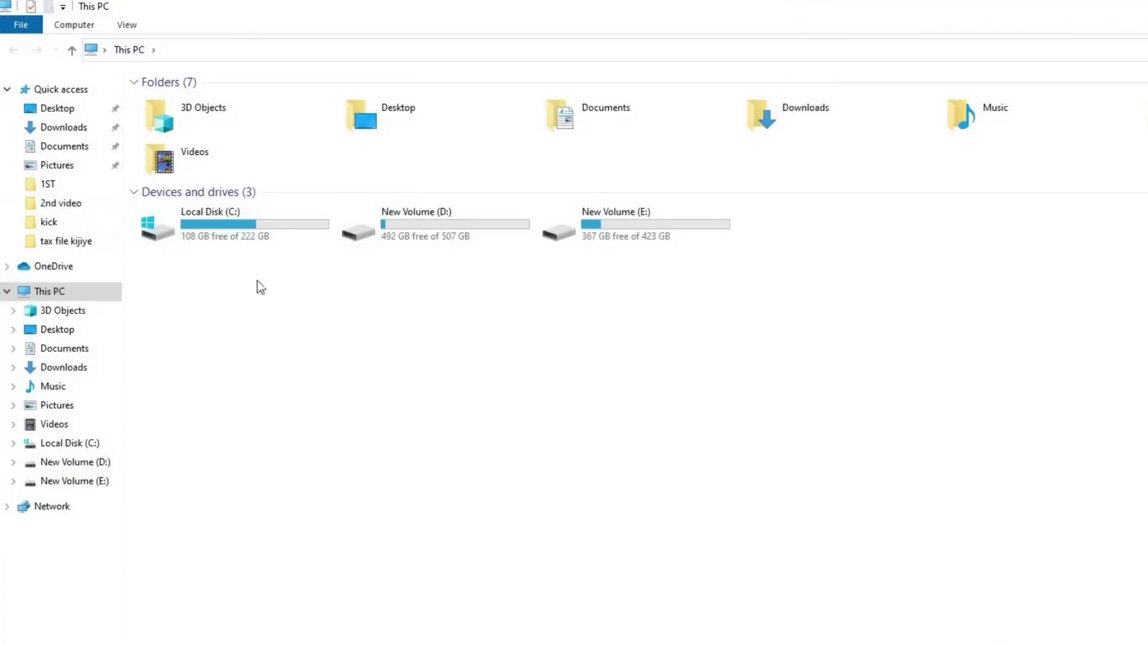
double_click(241, 227)
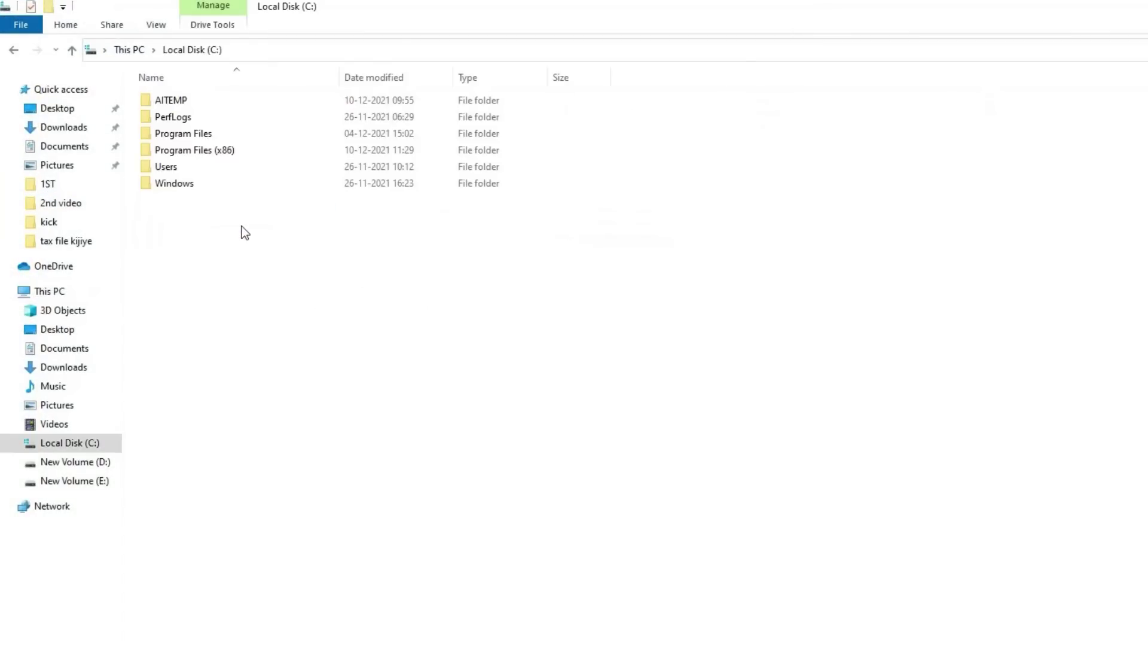
double_click(231, 153)
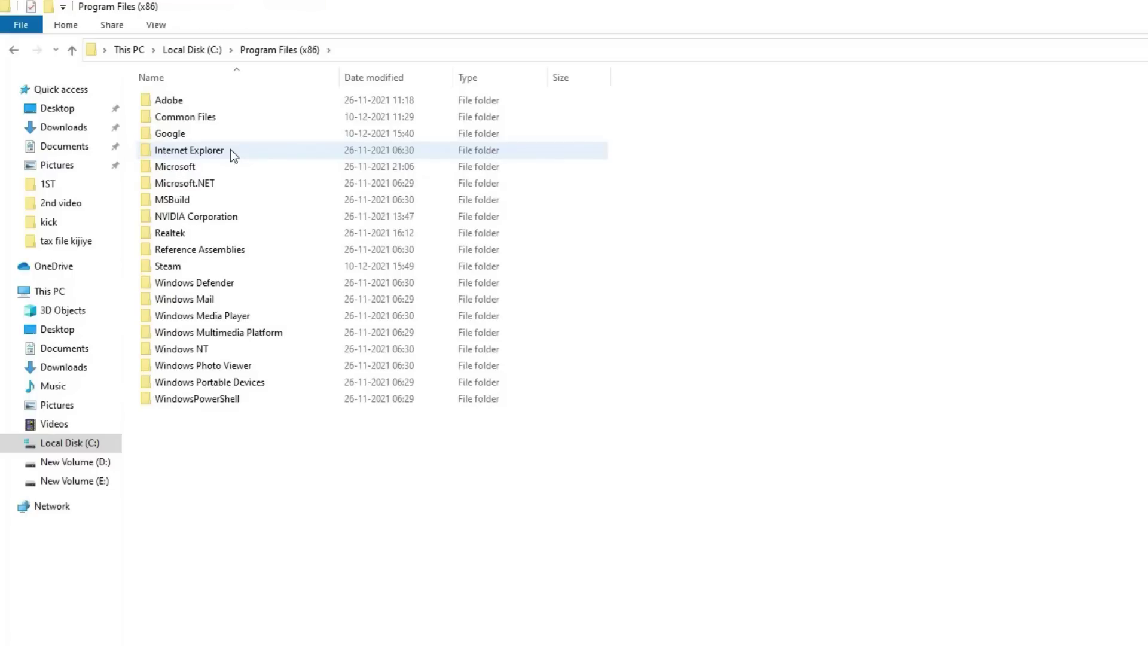
double_click(195, 264)
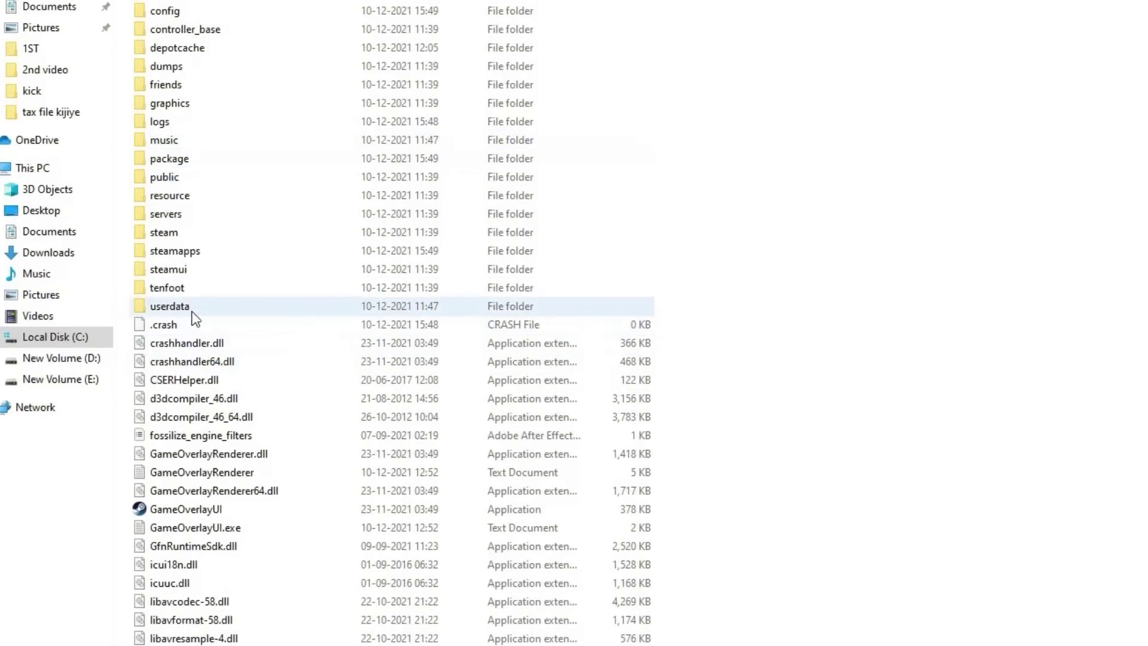
Delete the userdata folder and hide Explorer to show the desktop.
scroll(190, 305, down, 1)
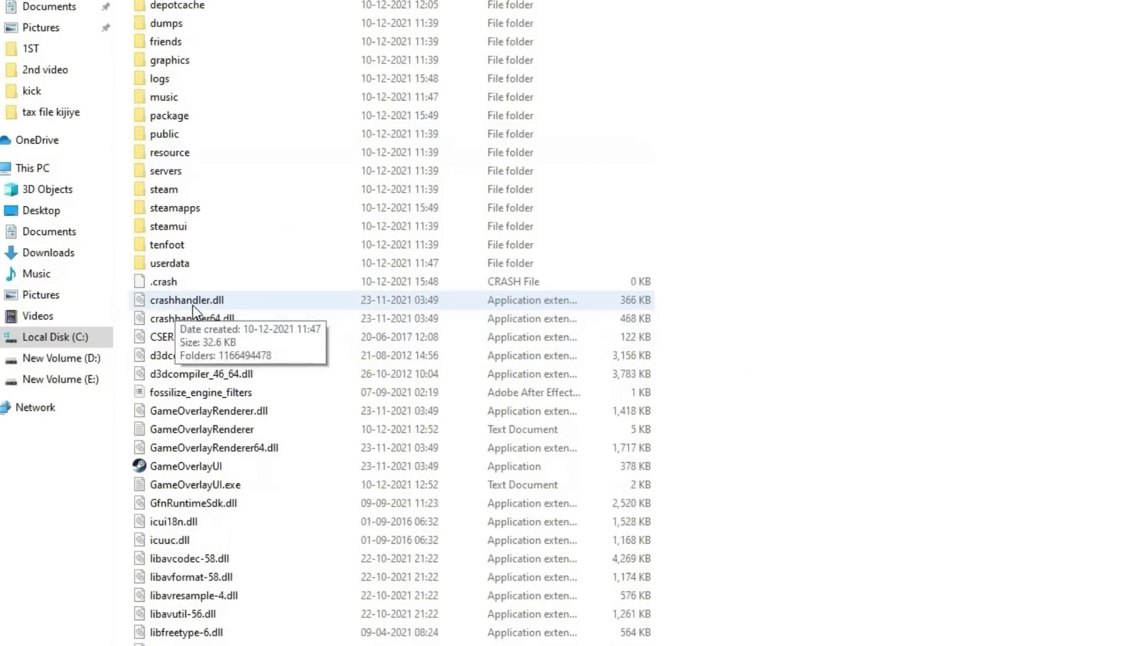
right_click(191, 262)
click(173, 263)
right_click(174, 263)
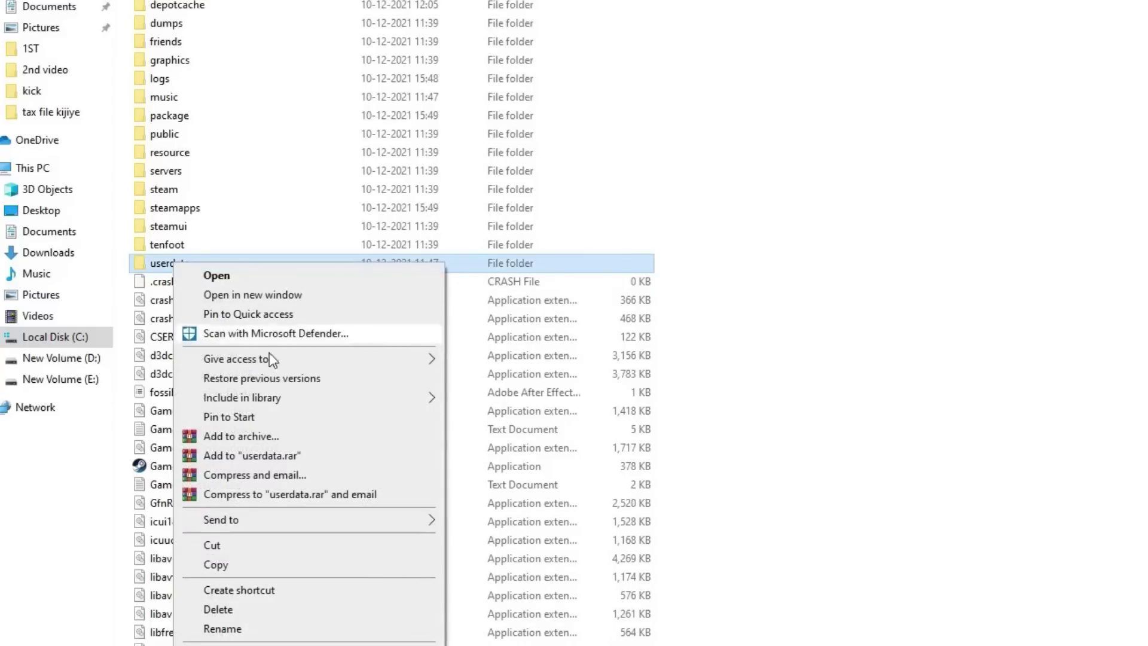
click(227, 608)
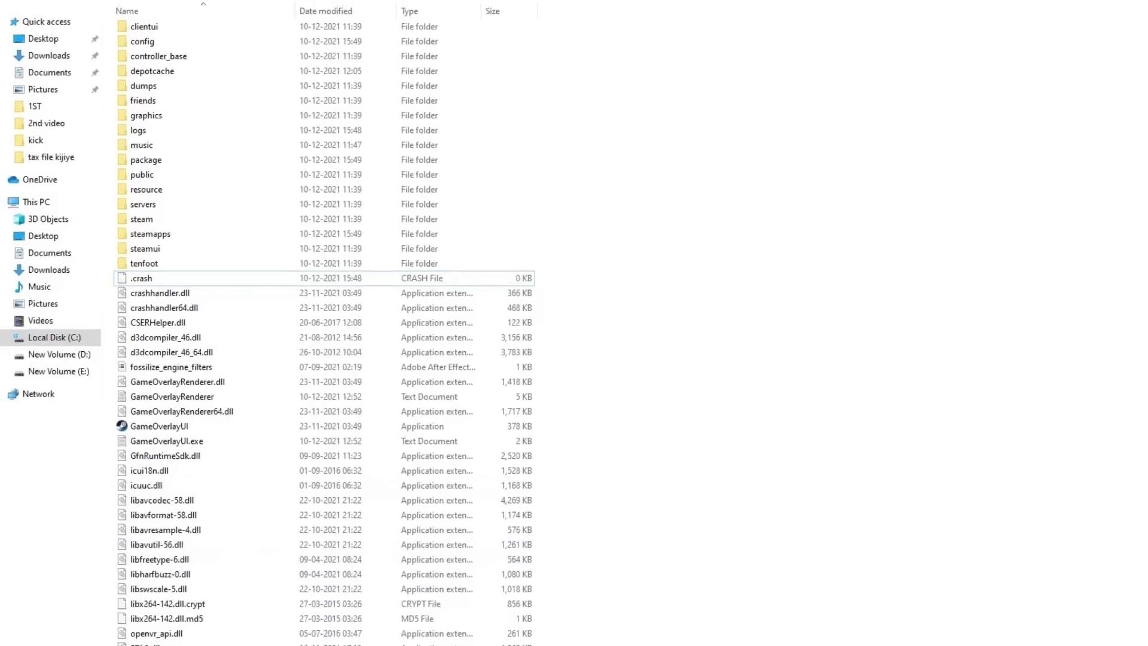
key(super+d)
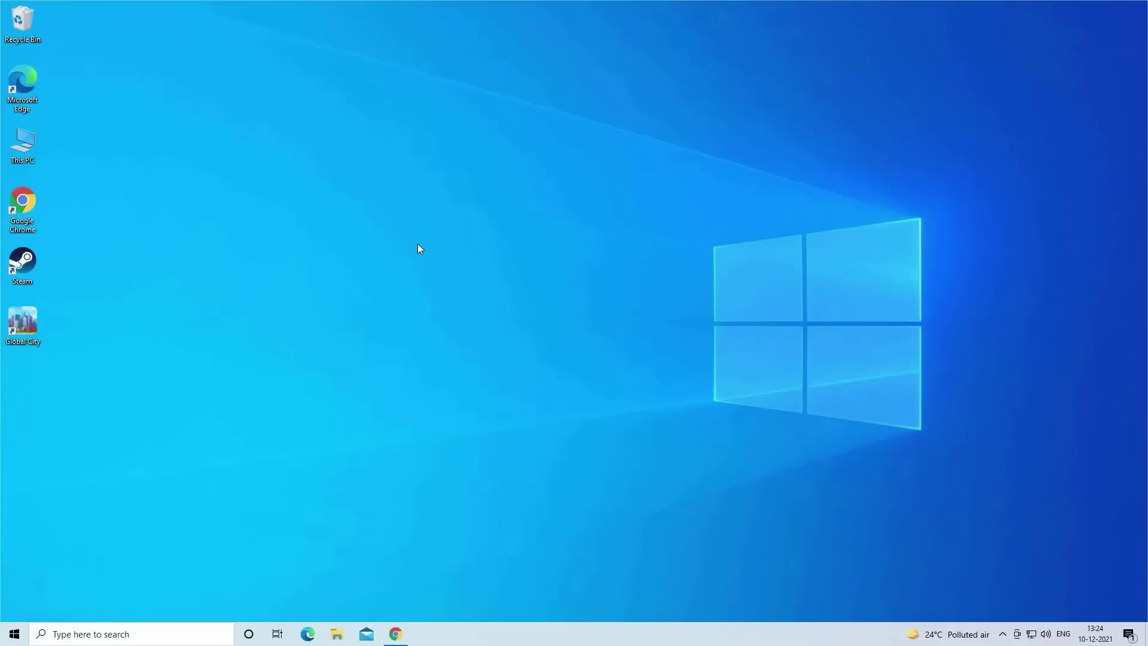
Relaunch Steam from its desktop icon.
double_click(17, 271)
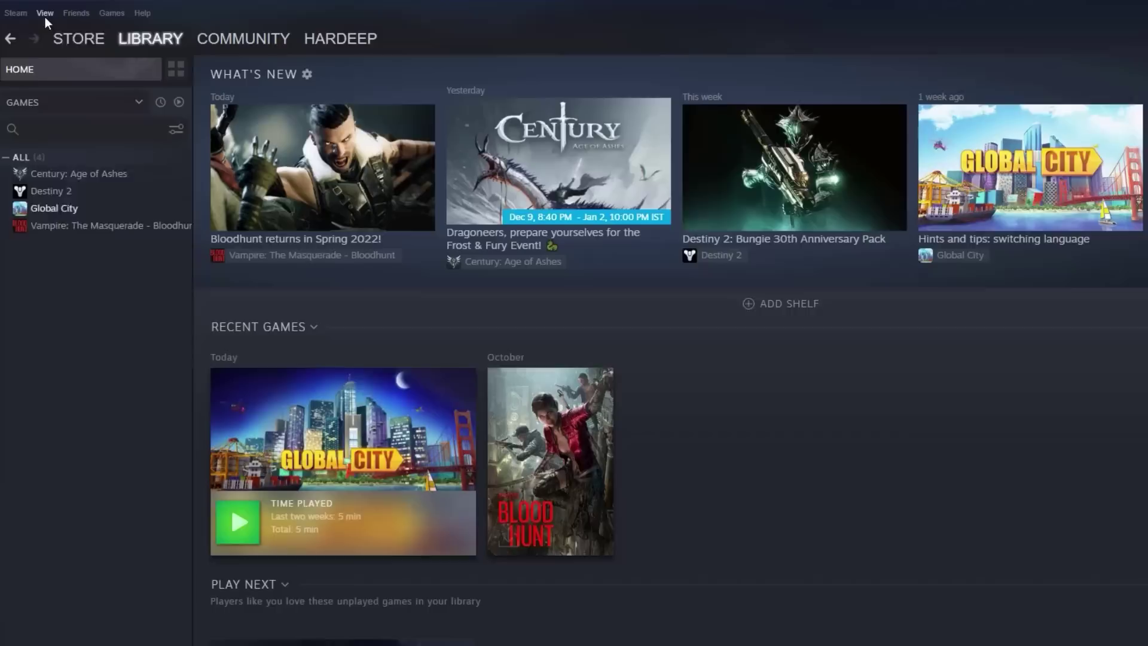
Show the Downloads page via View > Downloads and open the download settings.
click(43, 17)
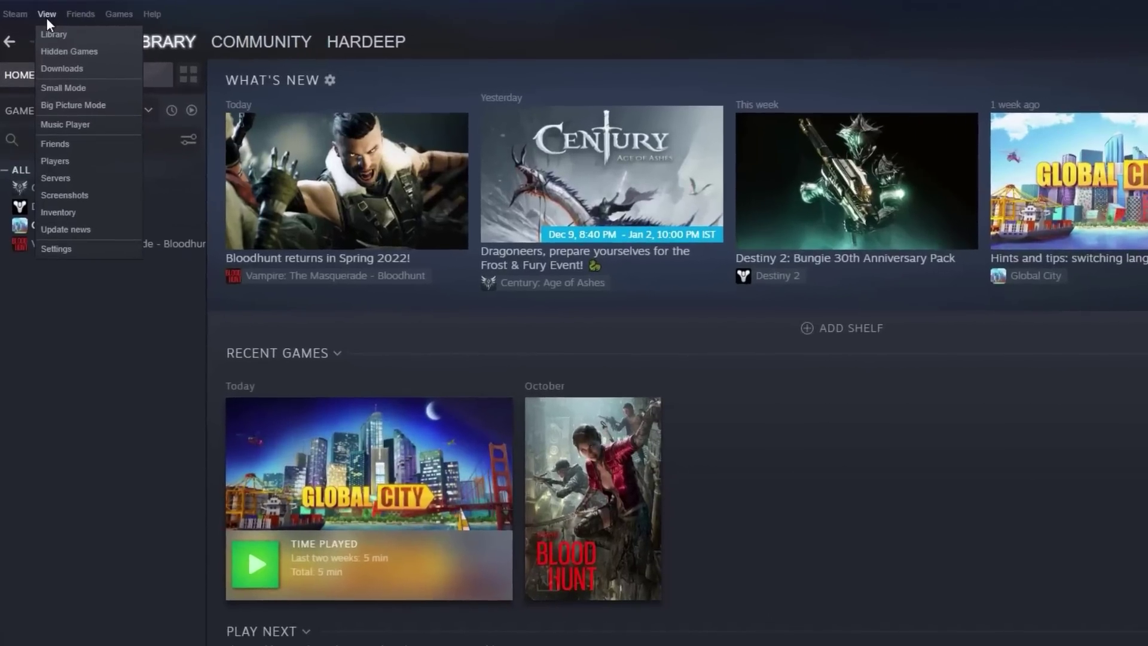
click(73, 71)
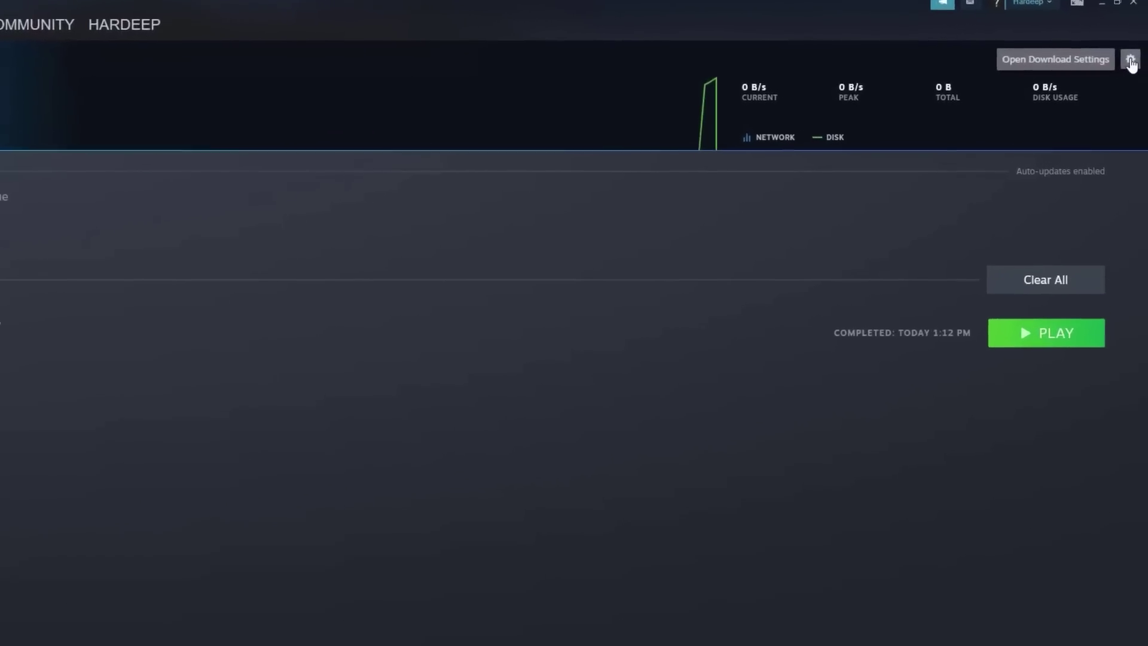
click(1131, 60)
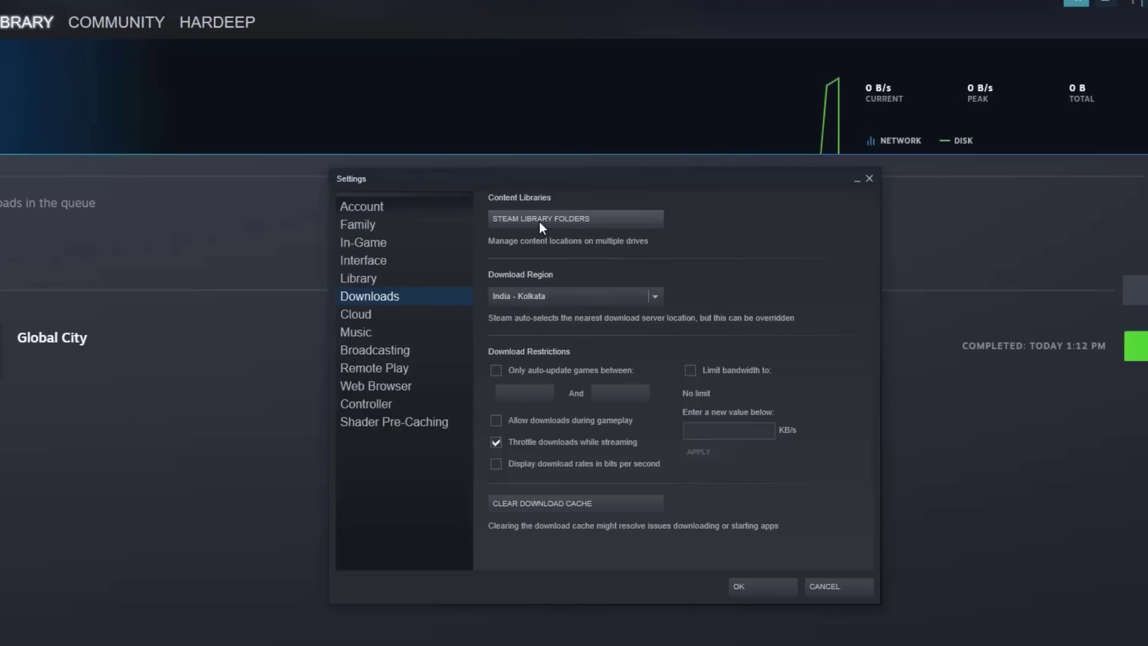
Repair the C:\Program Files (x86)\Steam library folder, then close Storage Manager and Settings.
click(539, 222)
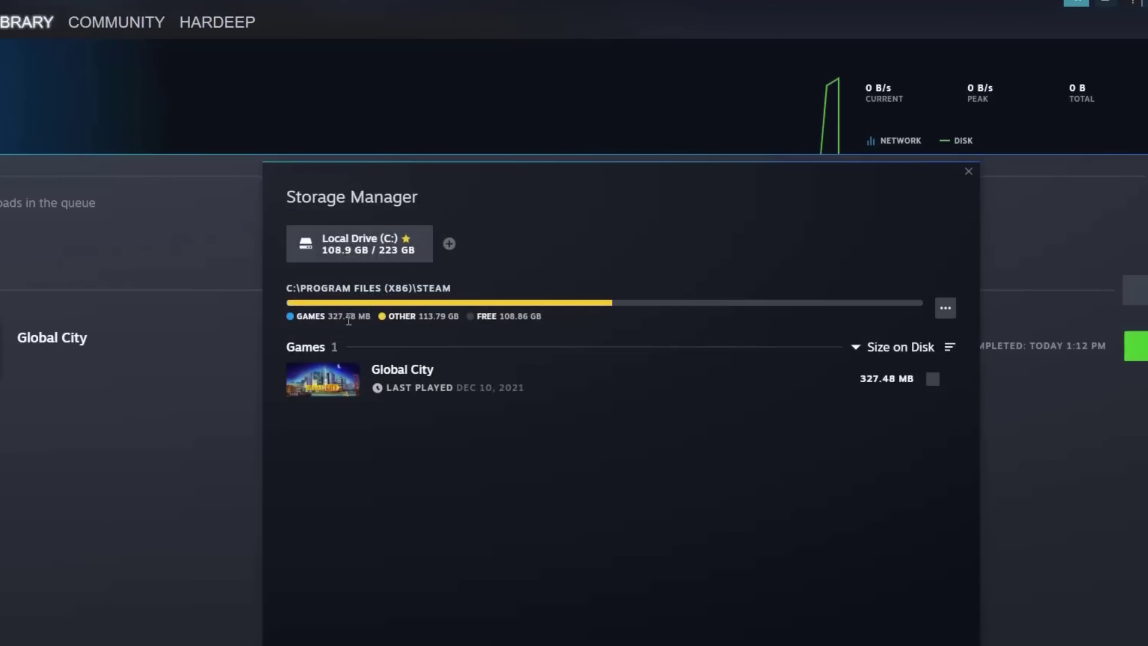
click(945, 314)
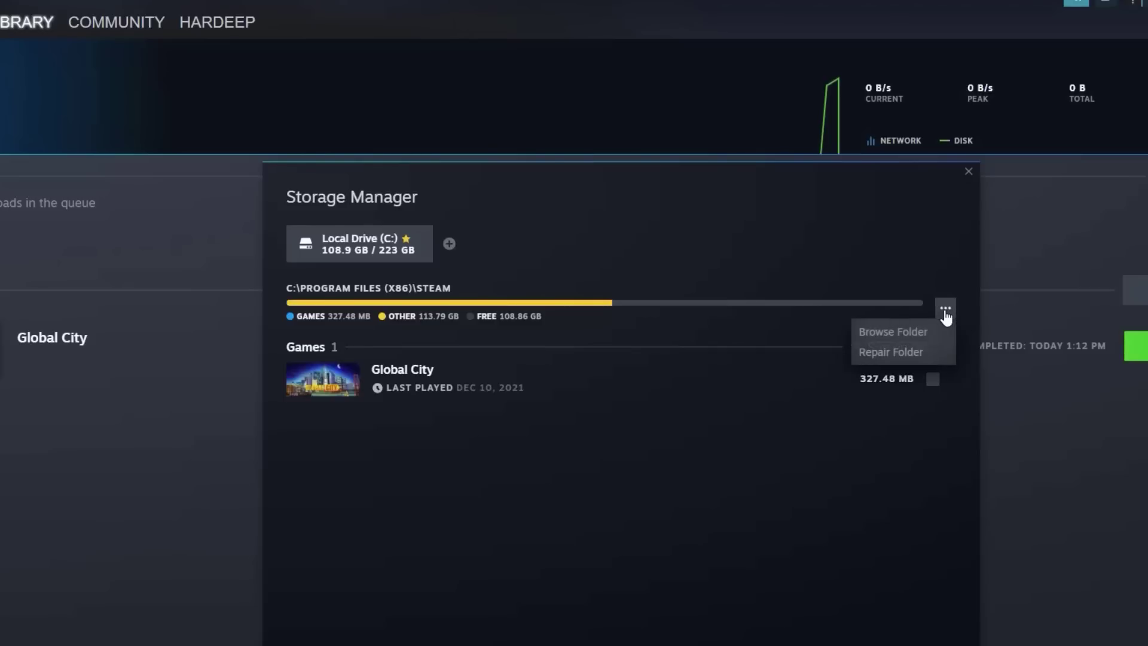
click(896, 352)
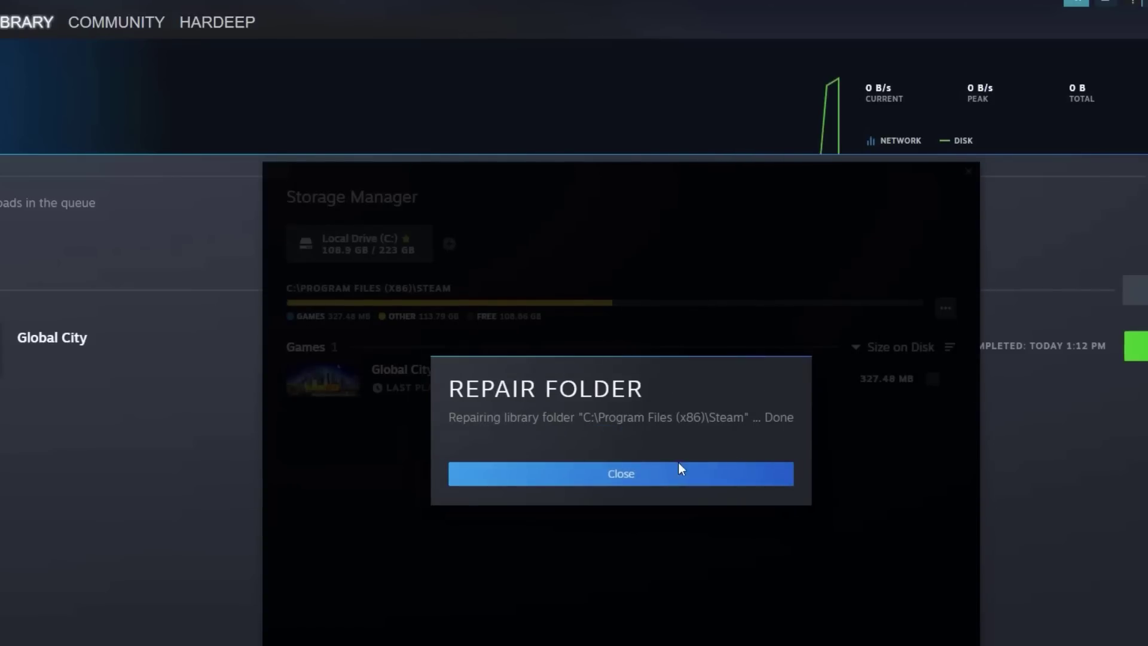
click(610, 475)
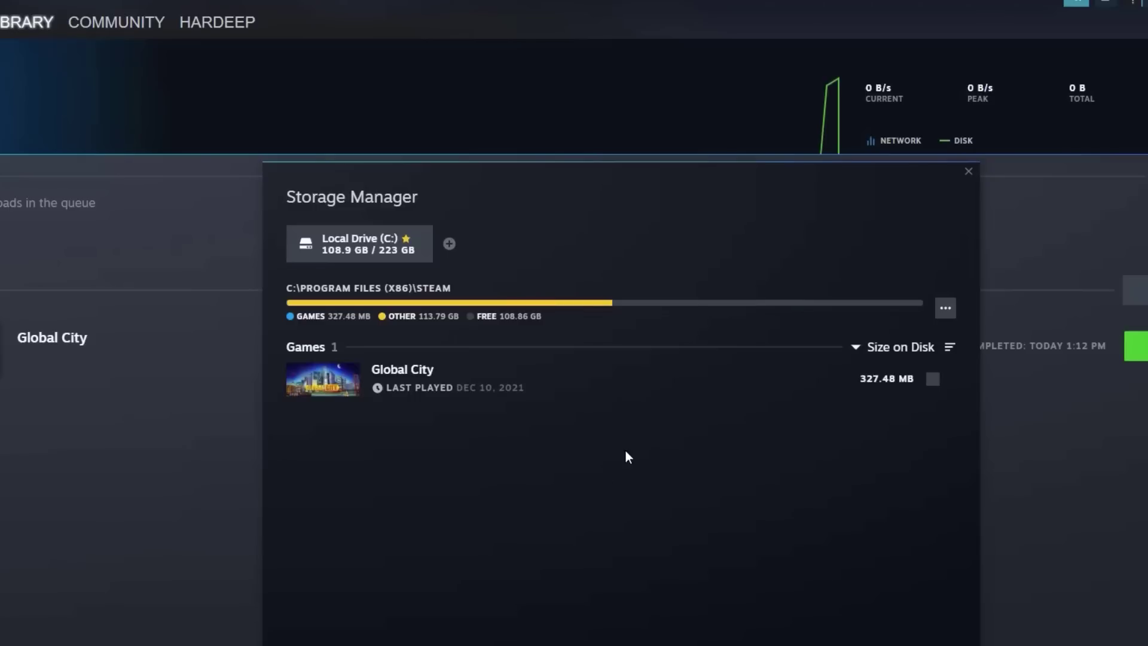
click(968, 173)
click(846, 173)
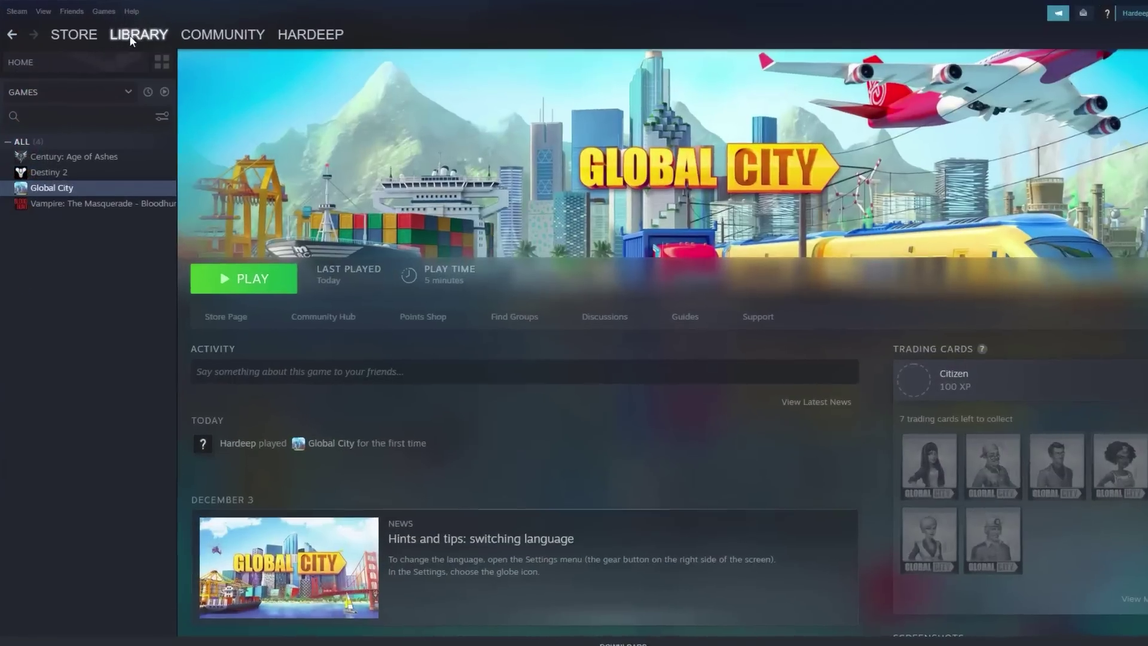
Switch to the LIBRARY tab's Home view showing Global City under Recent Games.
click(149, 40)
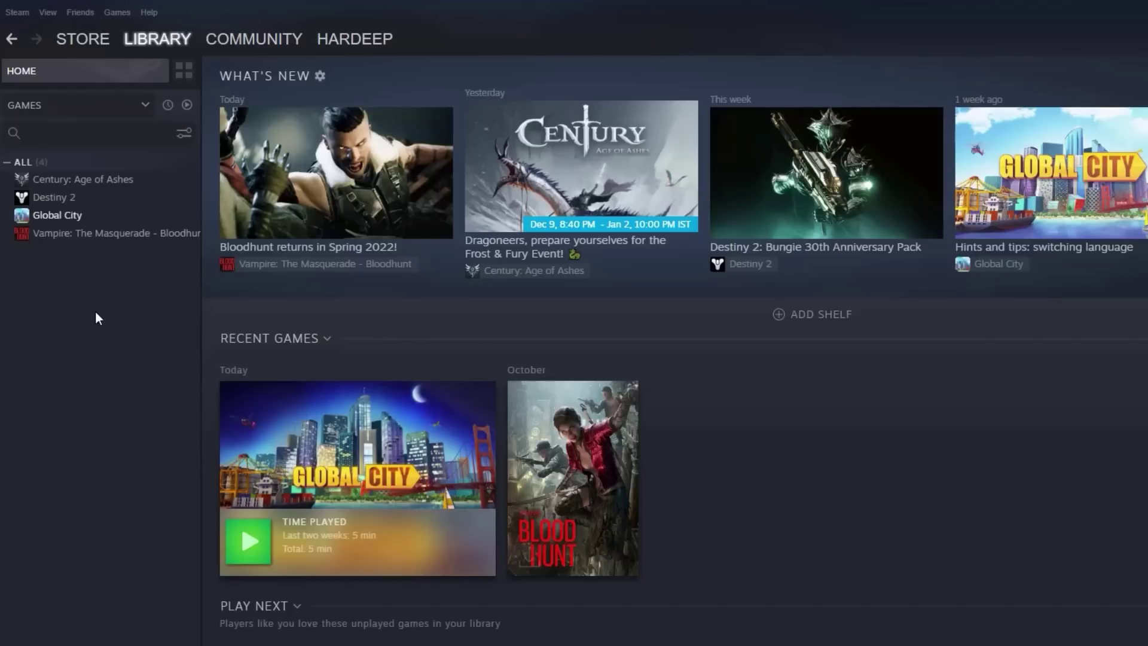
Verify the integrity of Global City's game files, close its Properties, and exit Steam.
right_click(63, 219)
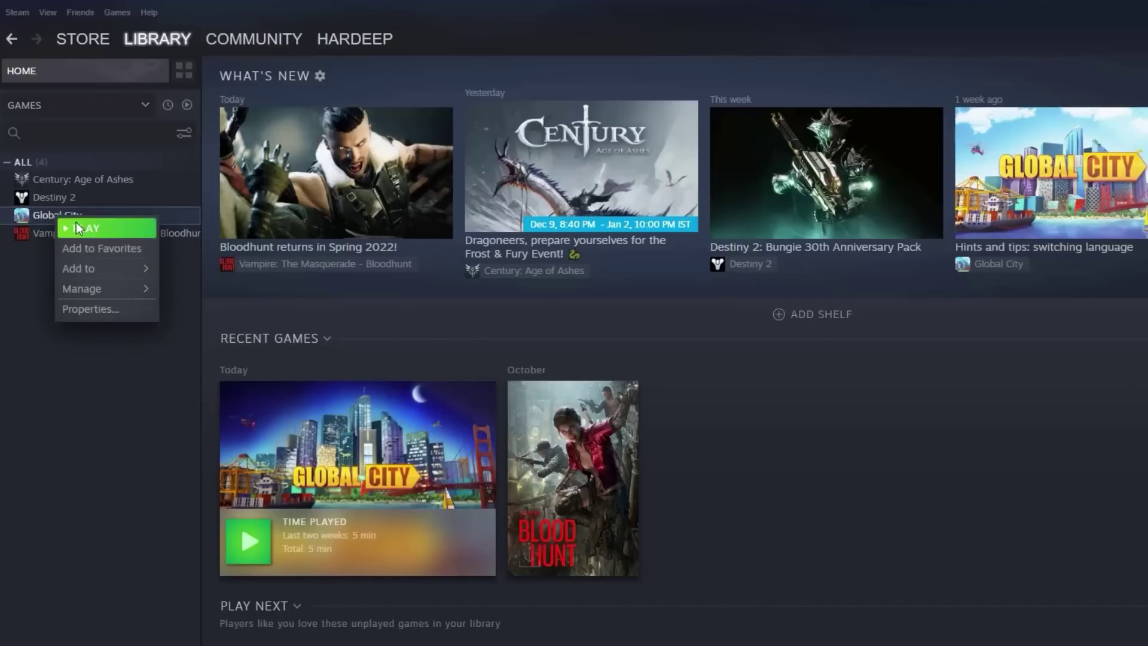
click(108, 317)
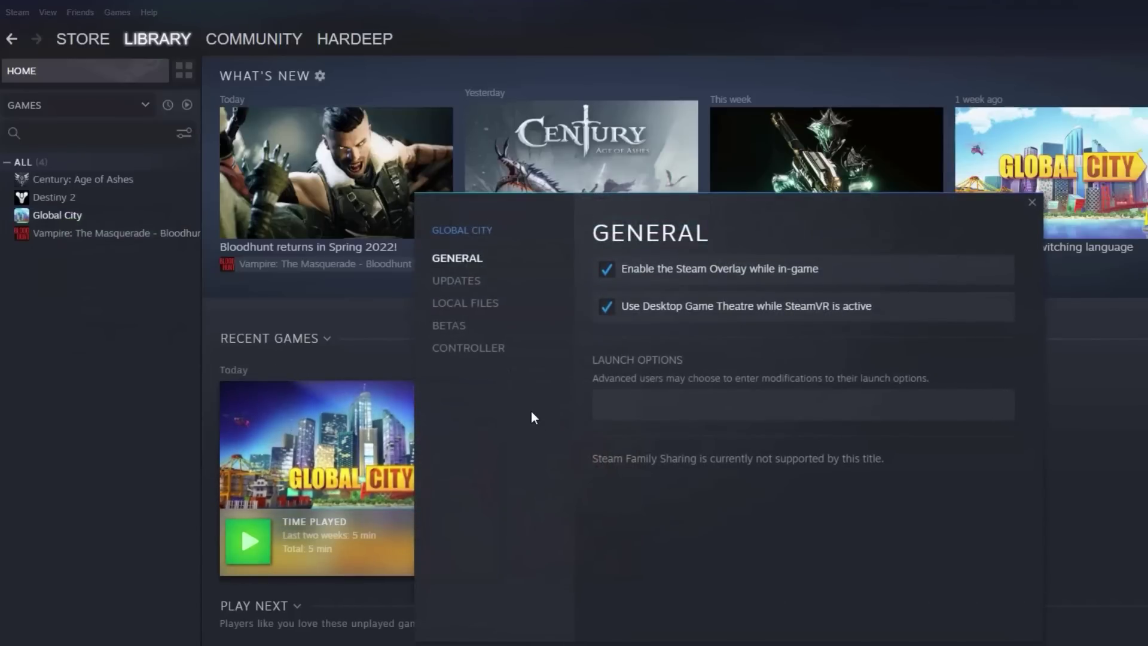
click(473, 306)
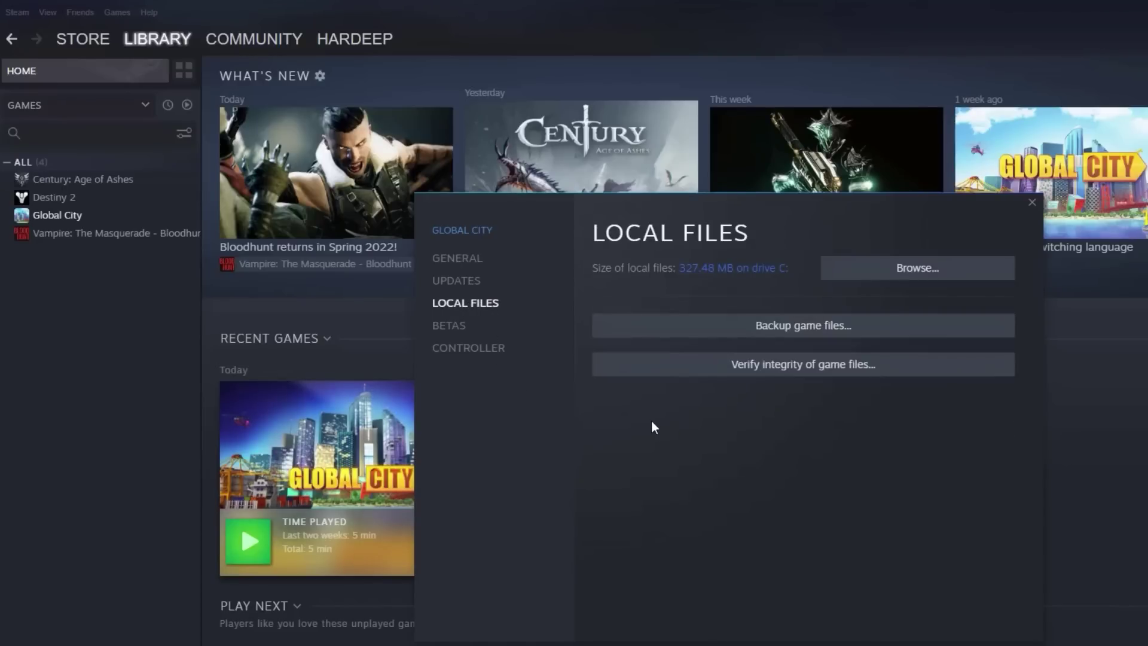
click(784, 370)
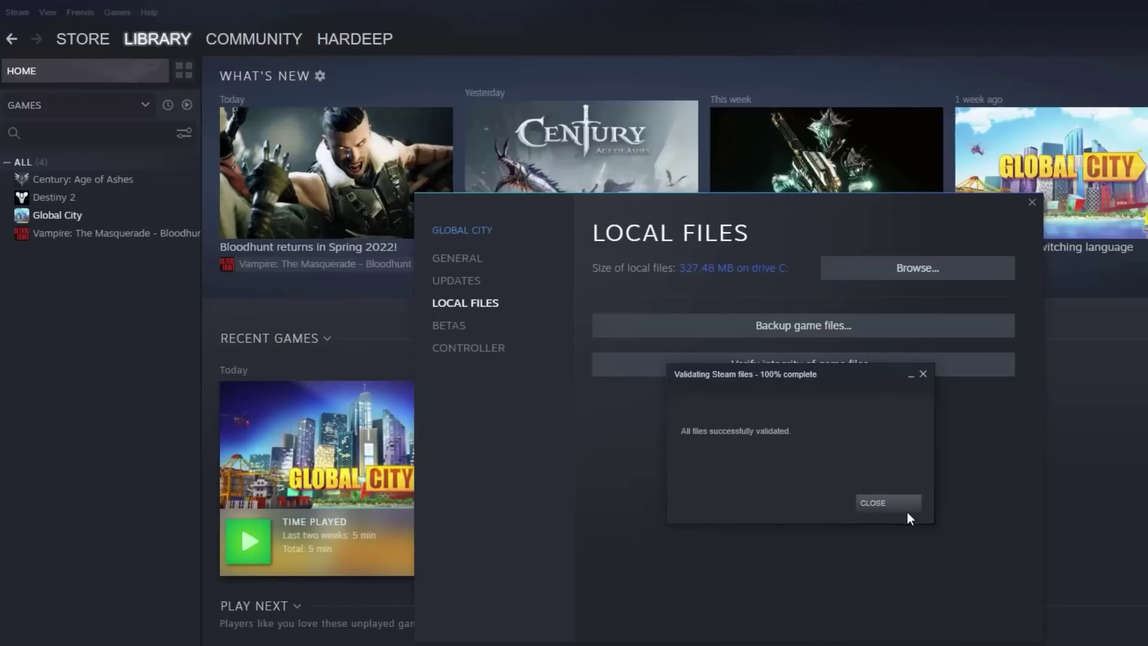
click(872, 504)
click(1032, 202)
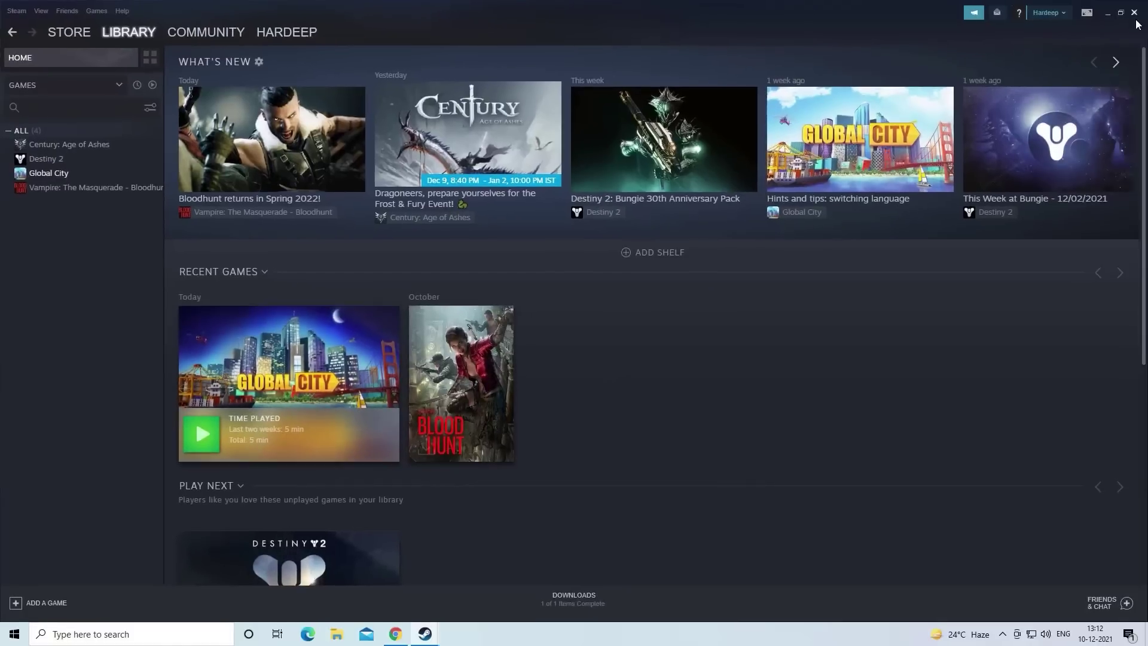
click(1134, 12)
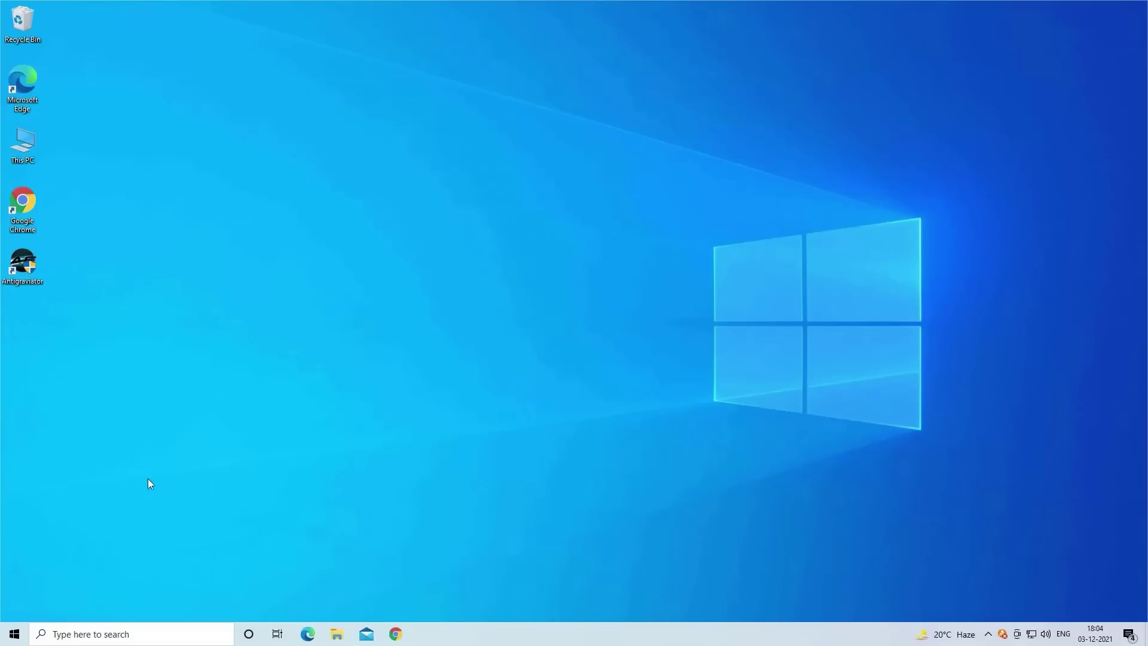
Turn off Windows Defender Firewall for both private and public networks.
key(super)
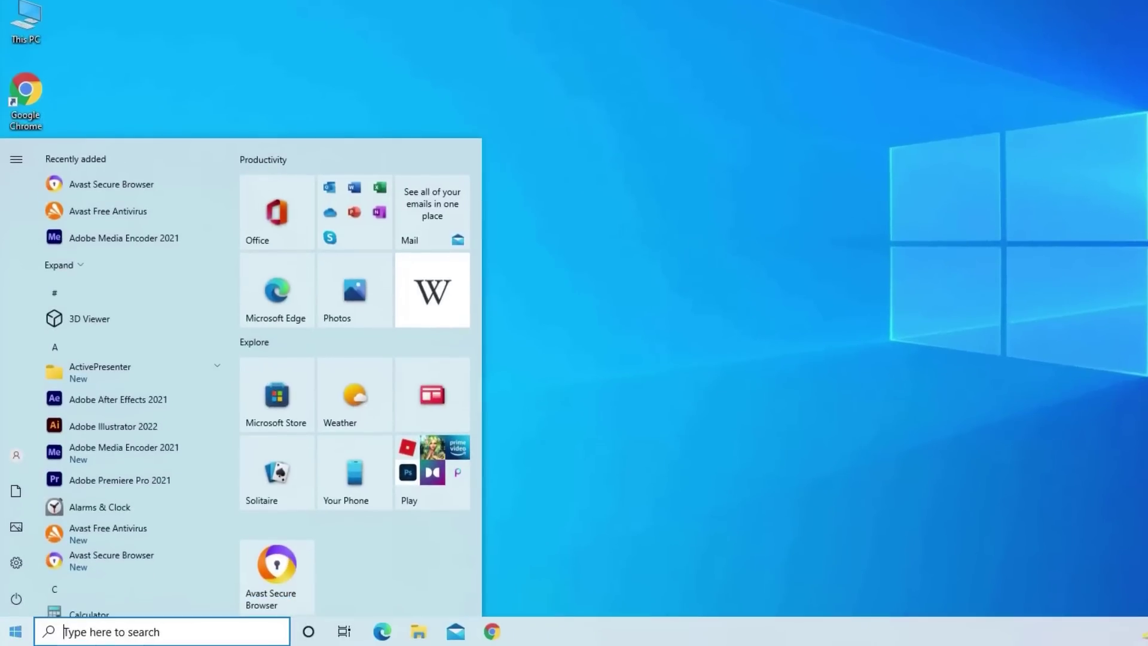
text(wi)
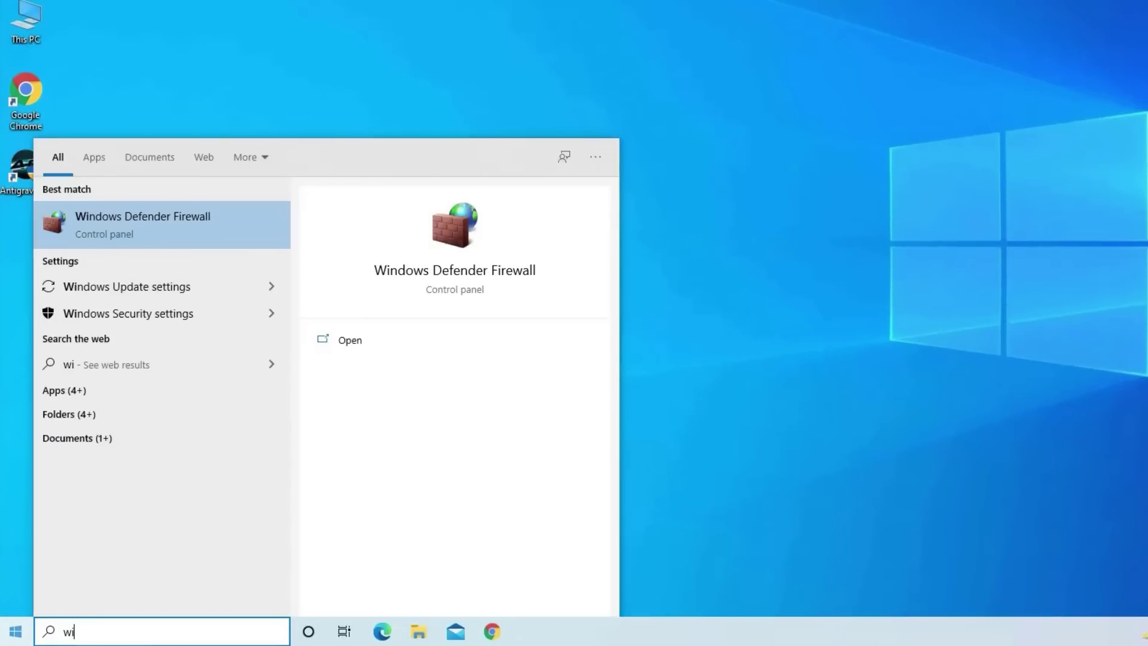
text(ndow)
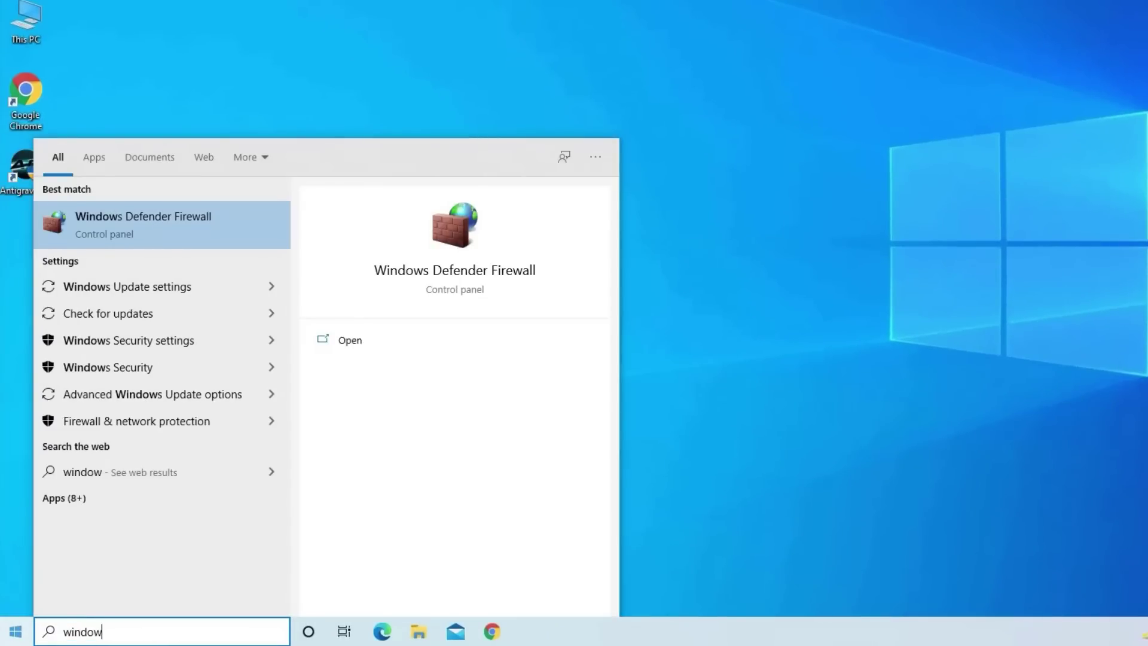
click(136, 226)
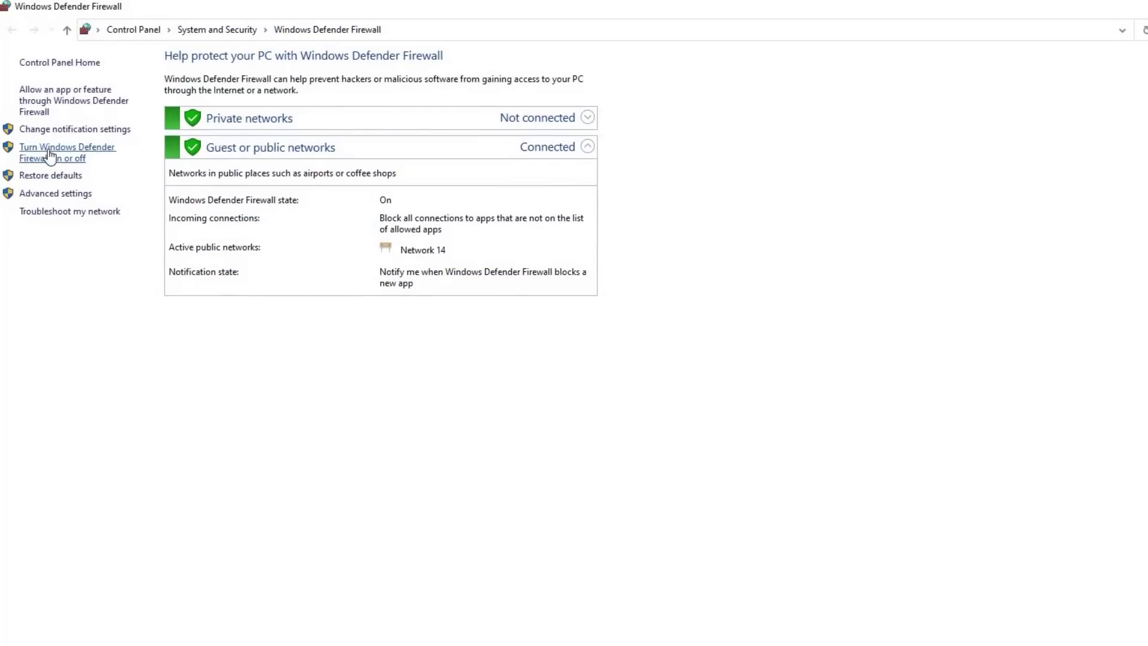
click(57, 157)
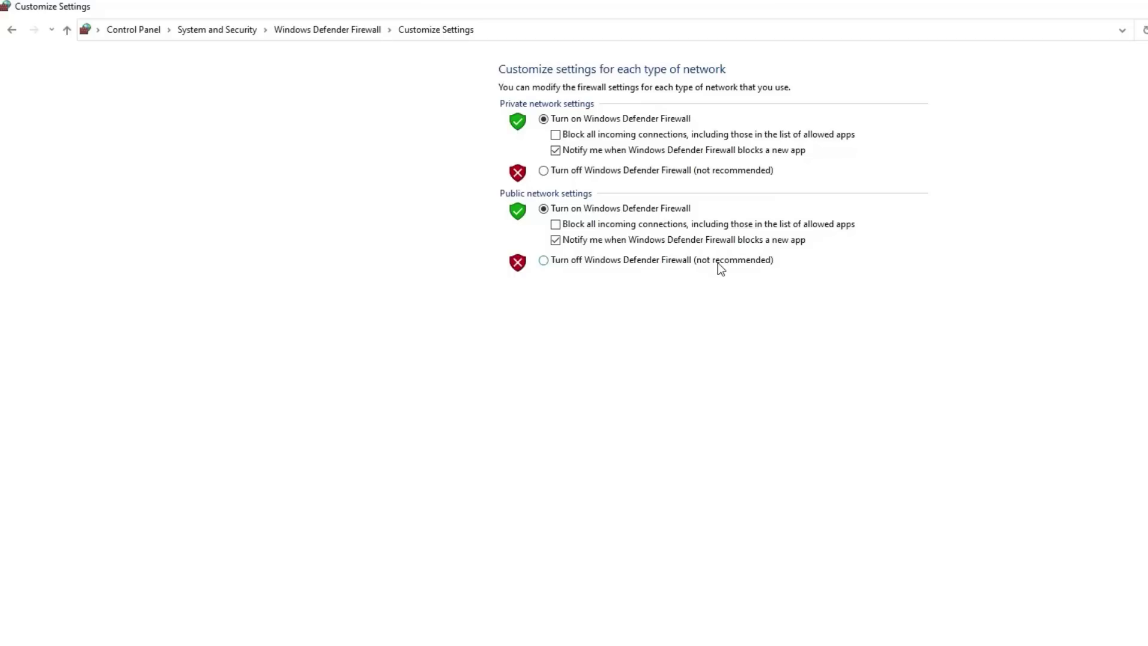
click(544, 171)
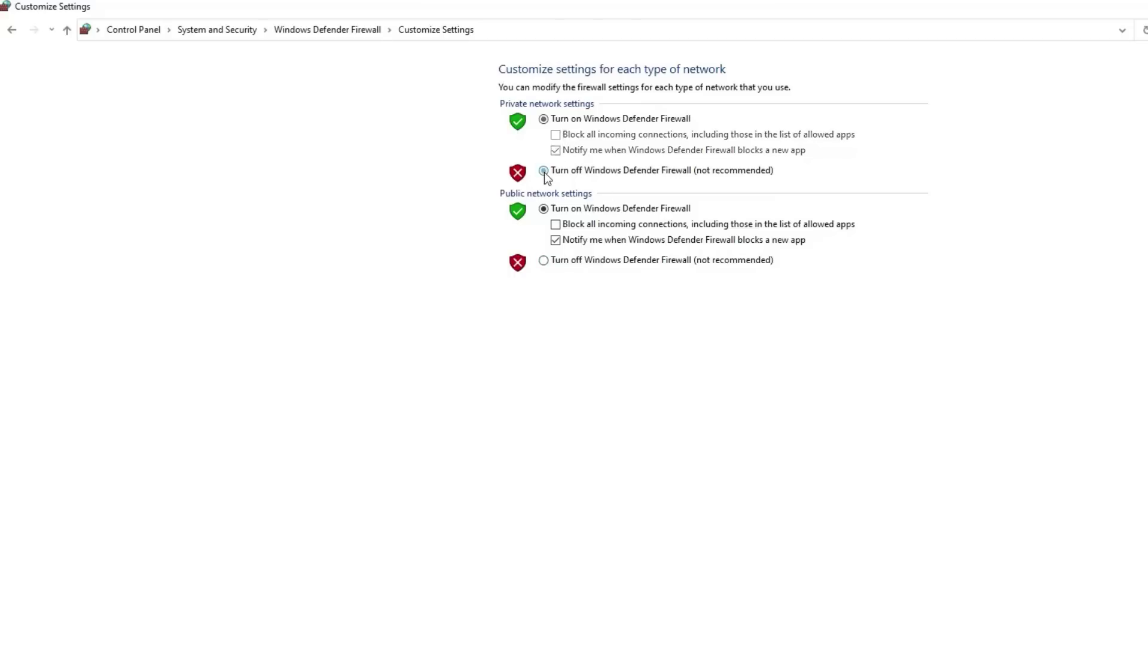
click(544, 260)
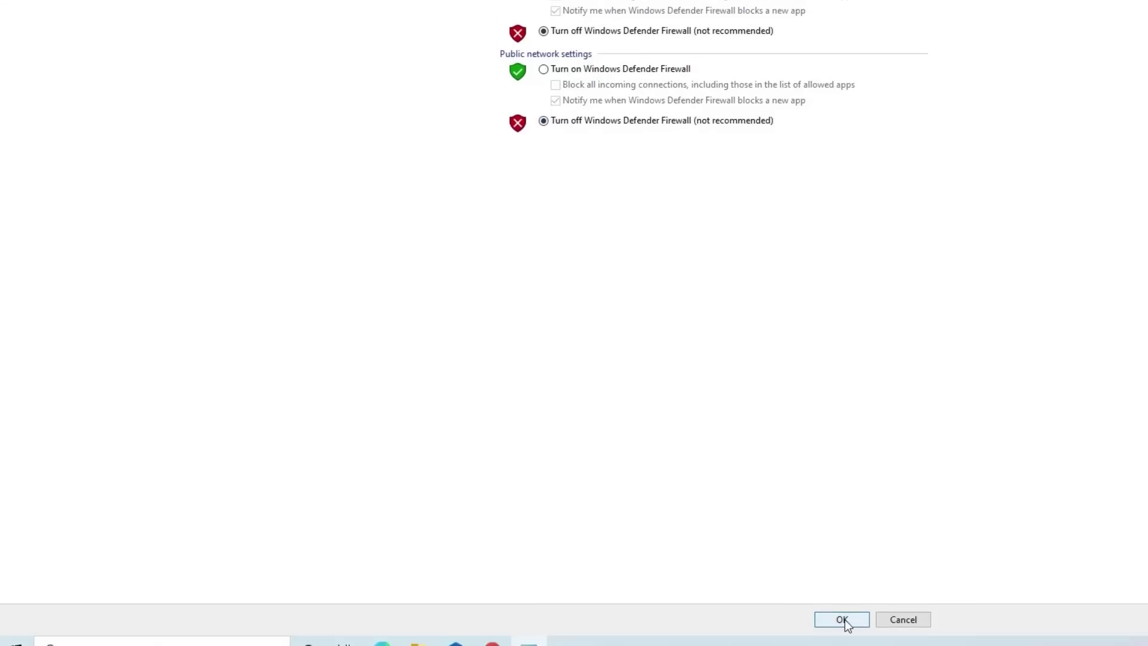
click(845, 614)
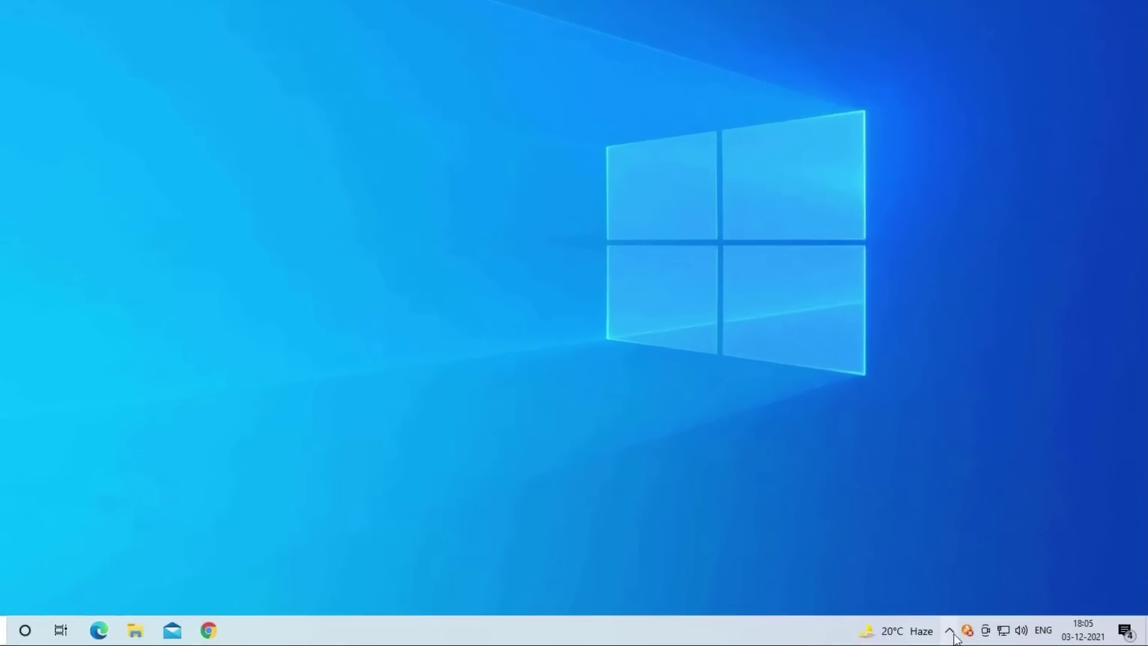
Disable Avast's shields for 10 minutes from its tray icon menu.
click(948, 632)
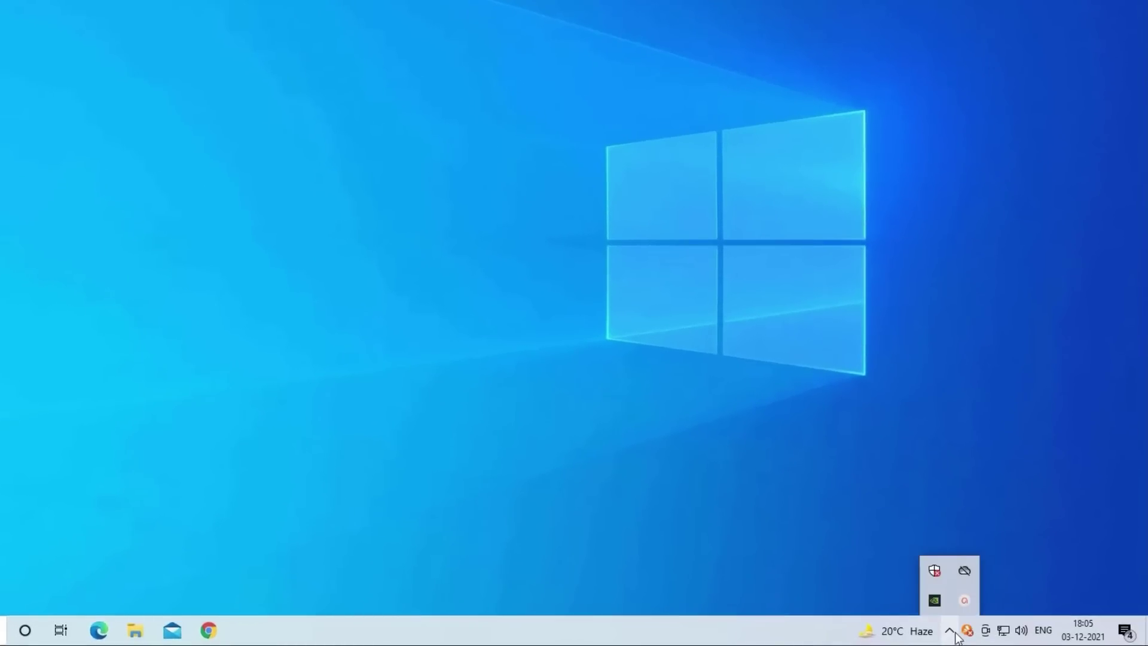
right_click(966, 632)
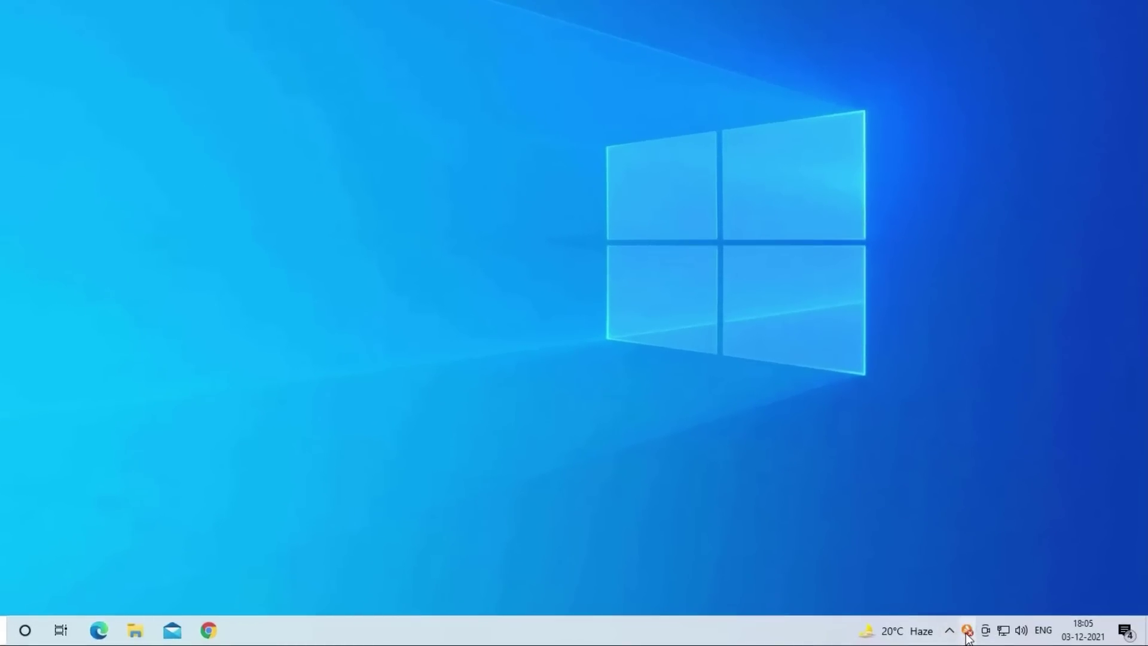
mouse_move(1061, 512)
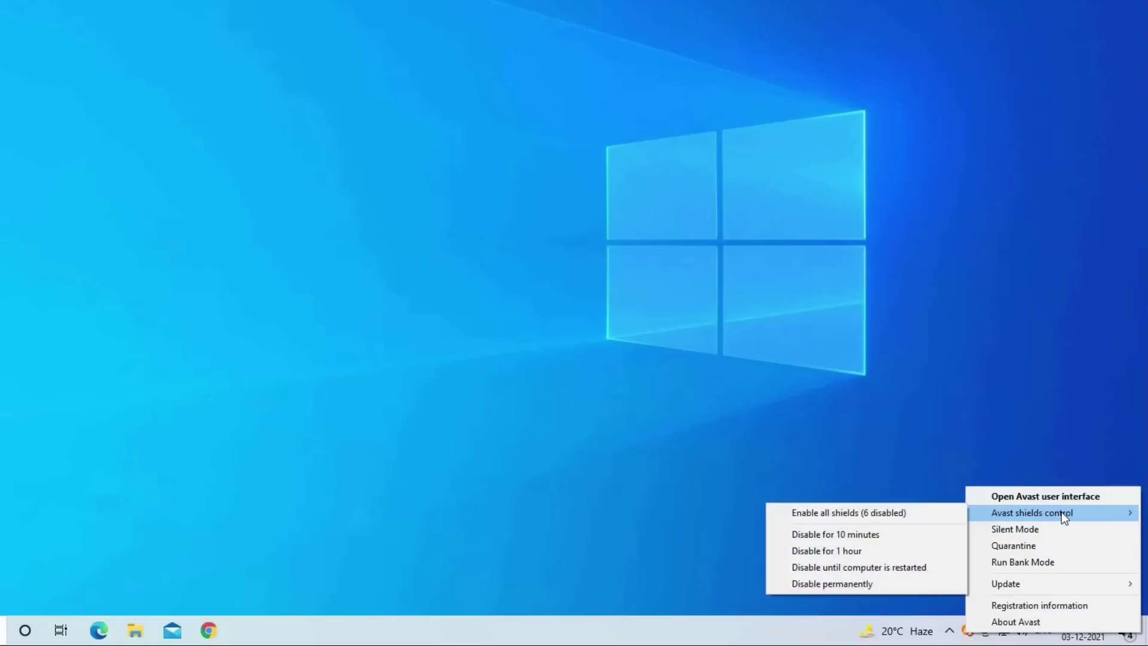
click(861, 538)
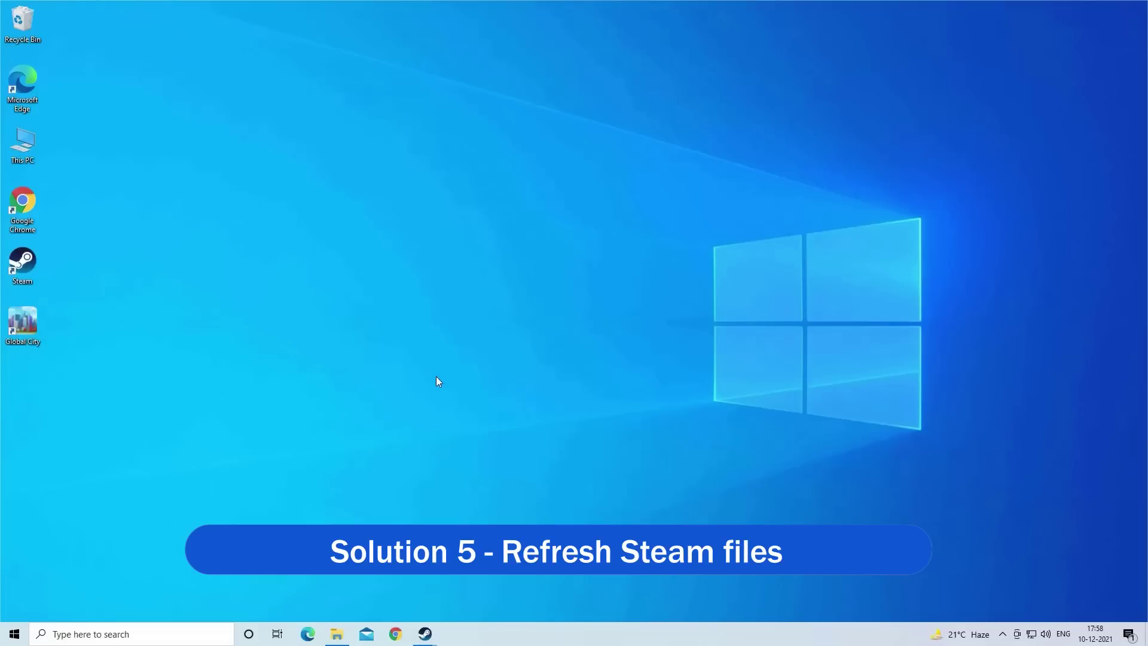
End the Steam (32 bit) process in Task Manager, then close Task Manager.
click(123, 634)
text(task)
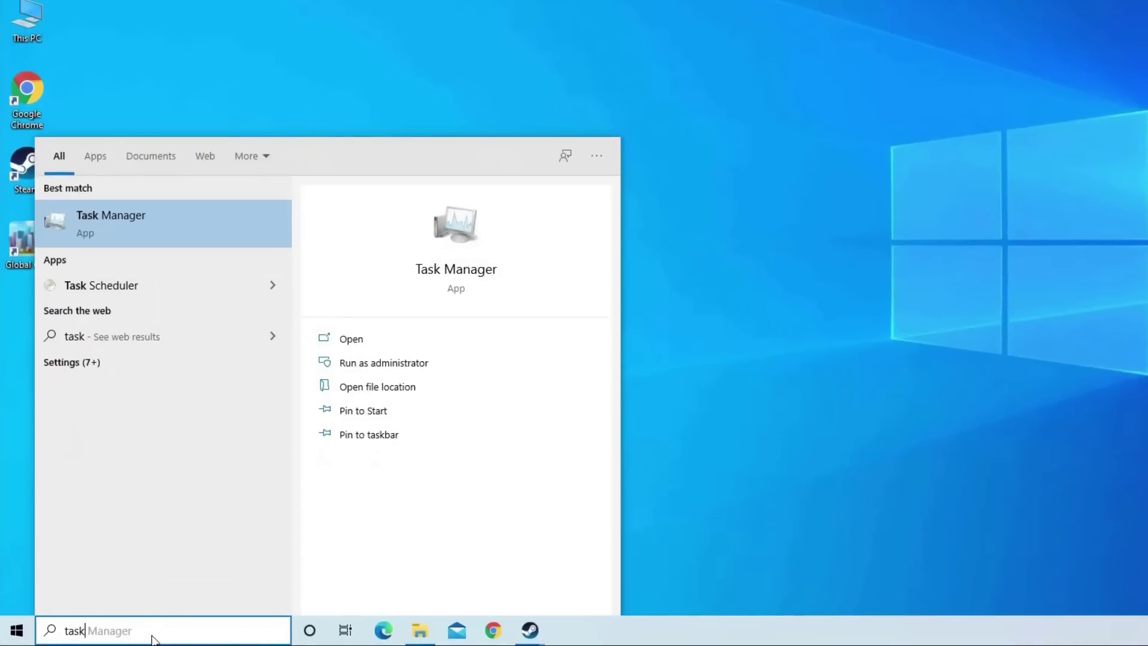
click(125, 229)
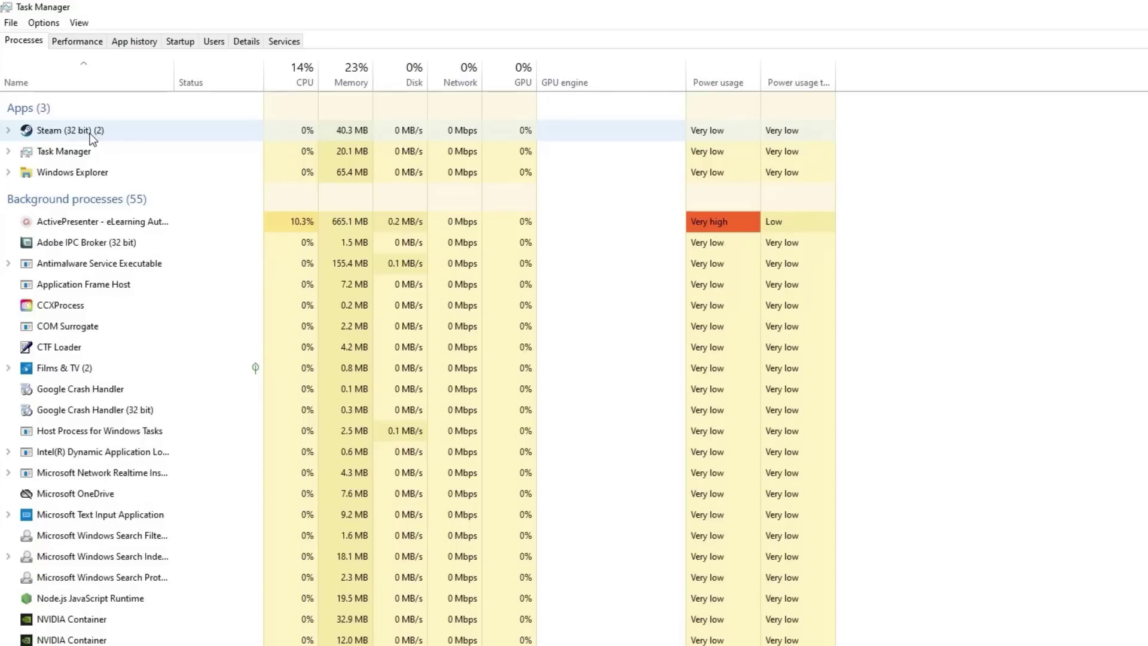
right_click(90, 134)
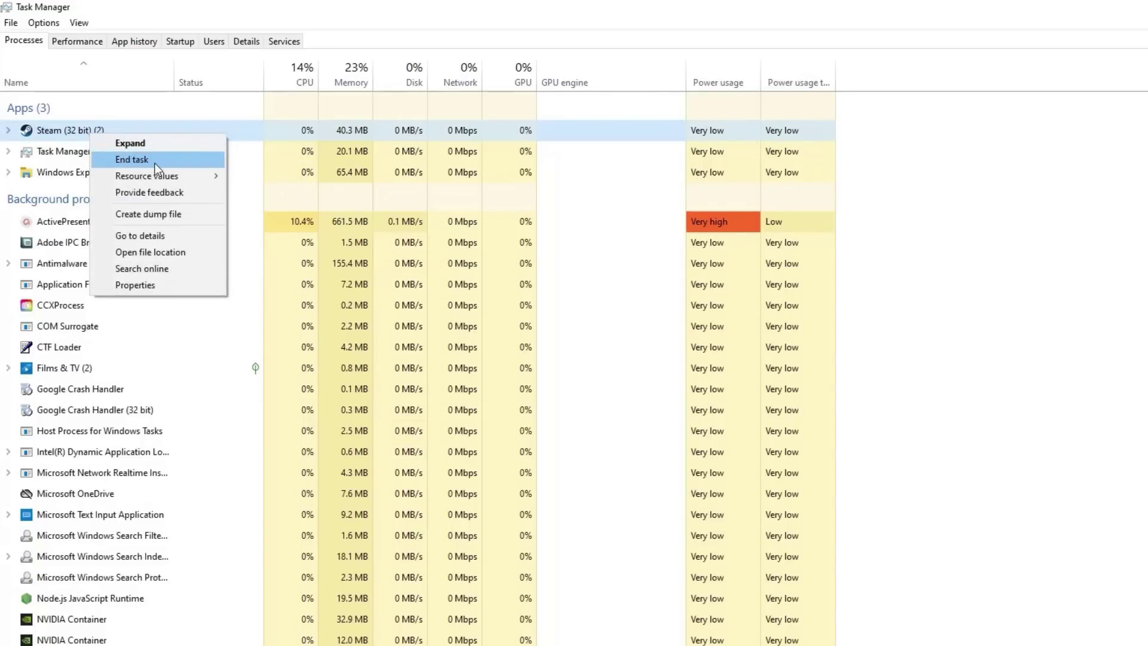
click(154, 160)
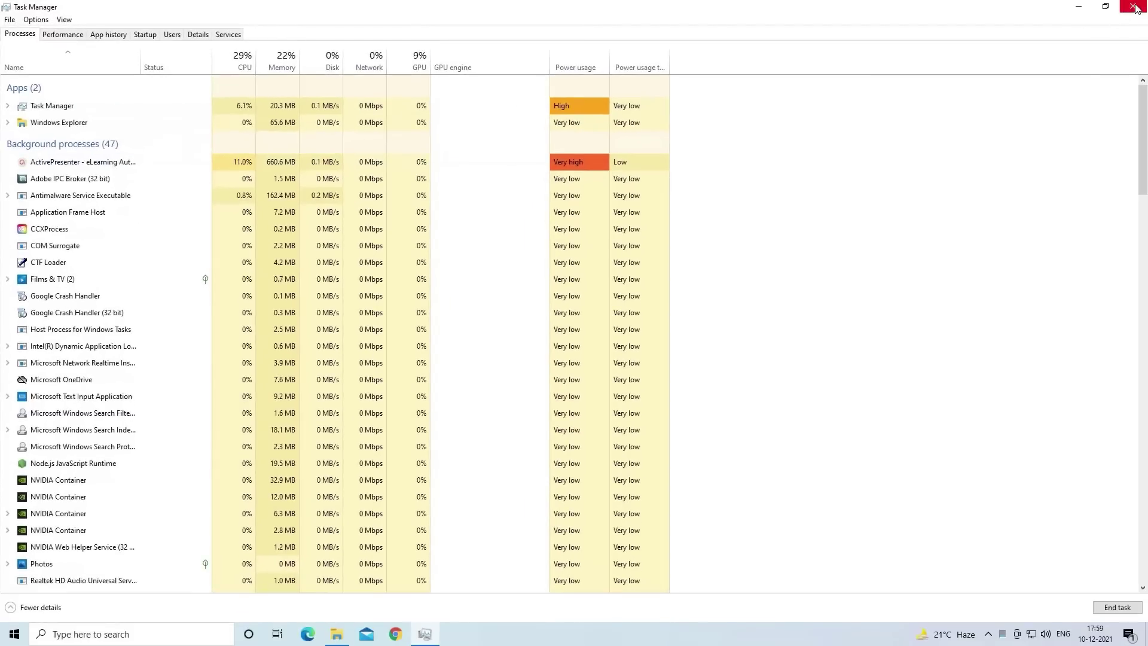
click(1139, 7)
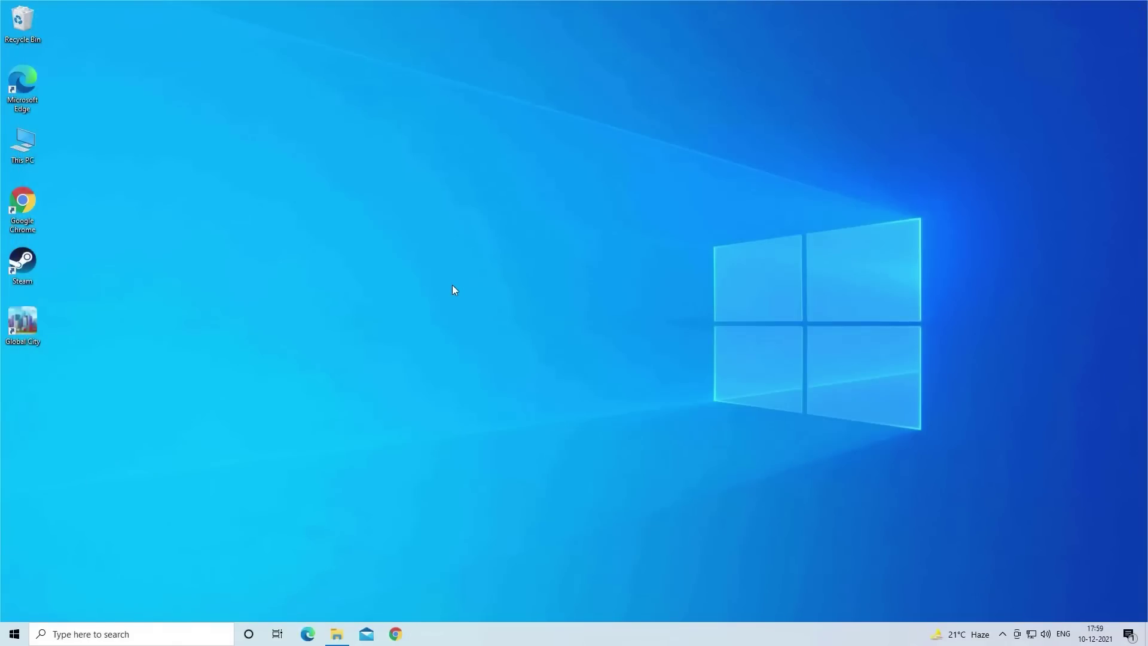
Browse to This PC > Local Disk (C:) > Program Files (x86) > Steam.
double_click(22, 144)
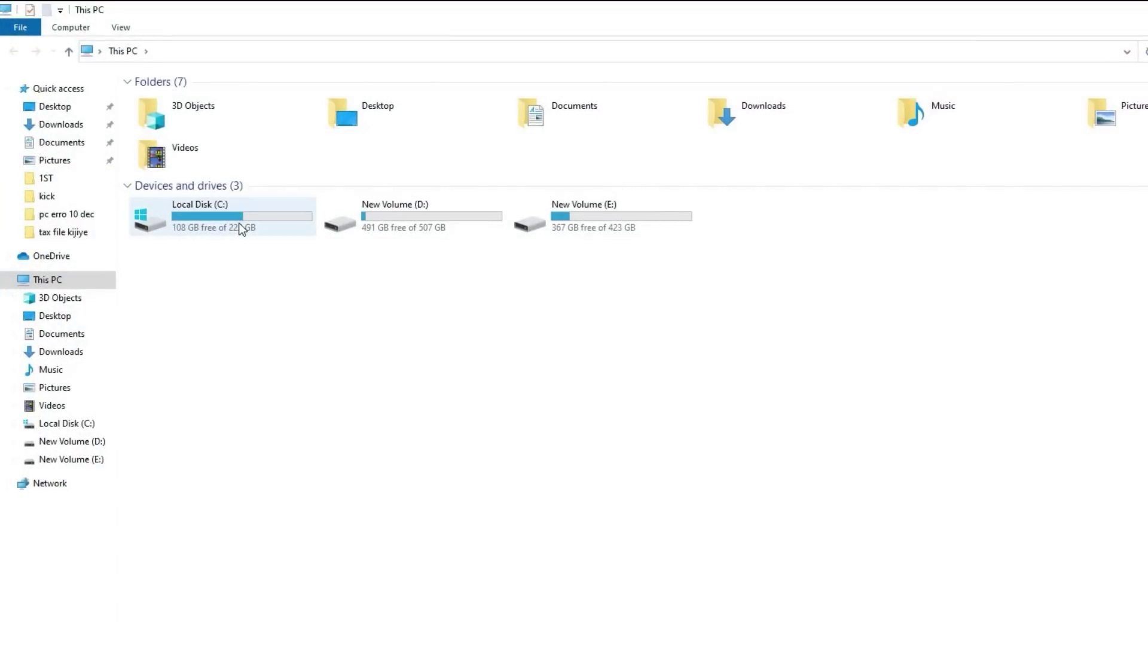
double_click(241, 229)
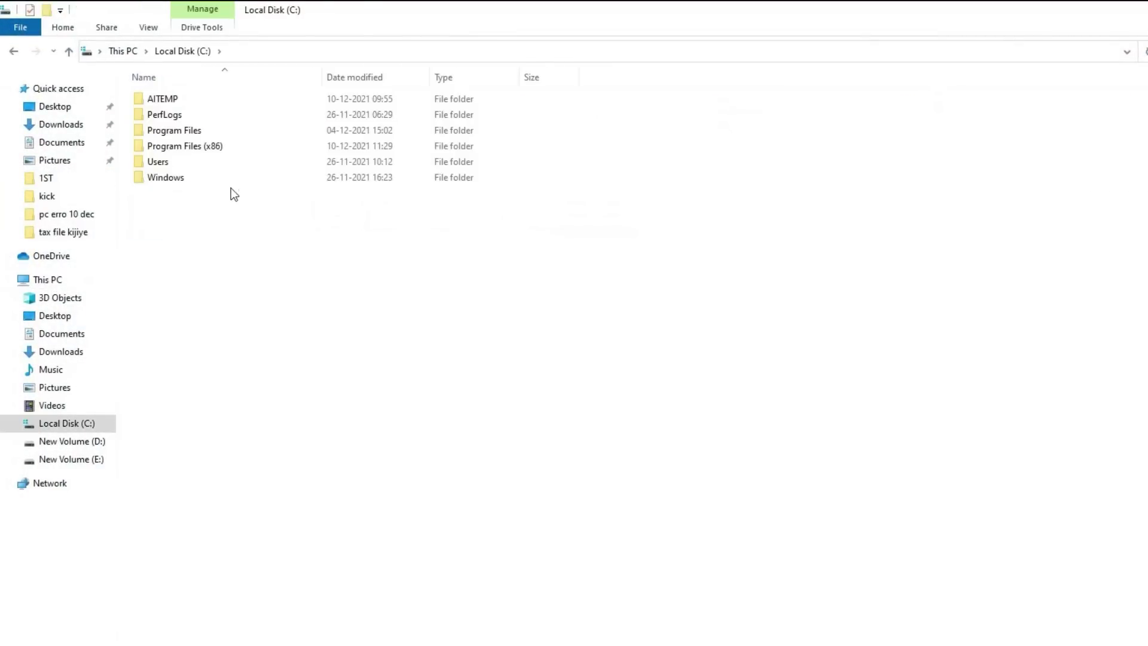
double_click(225, 146)
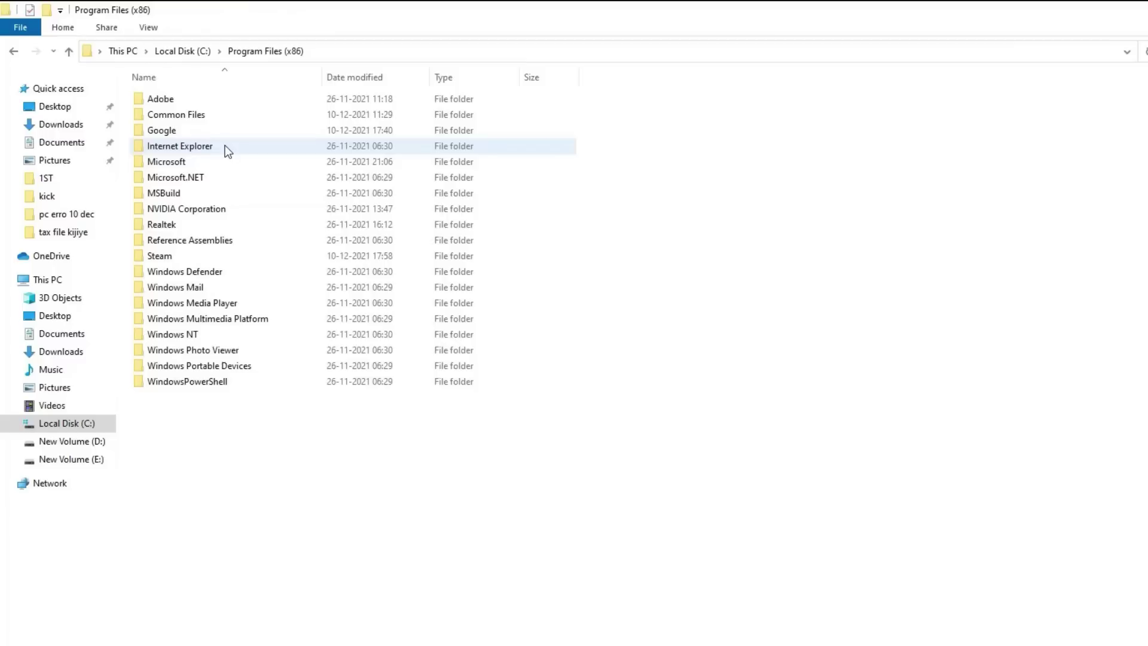
double_click(171, 257)
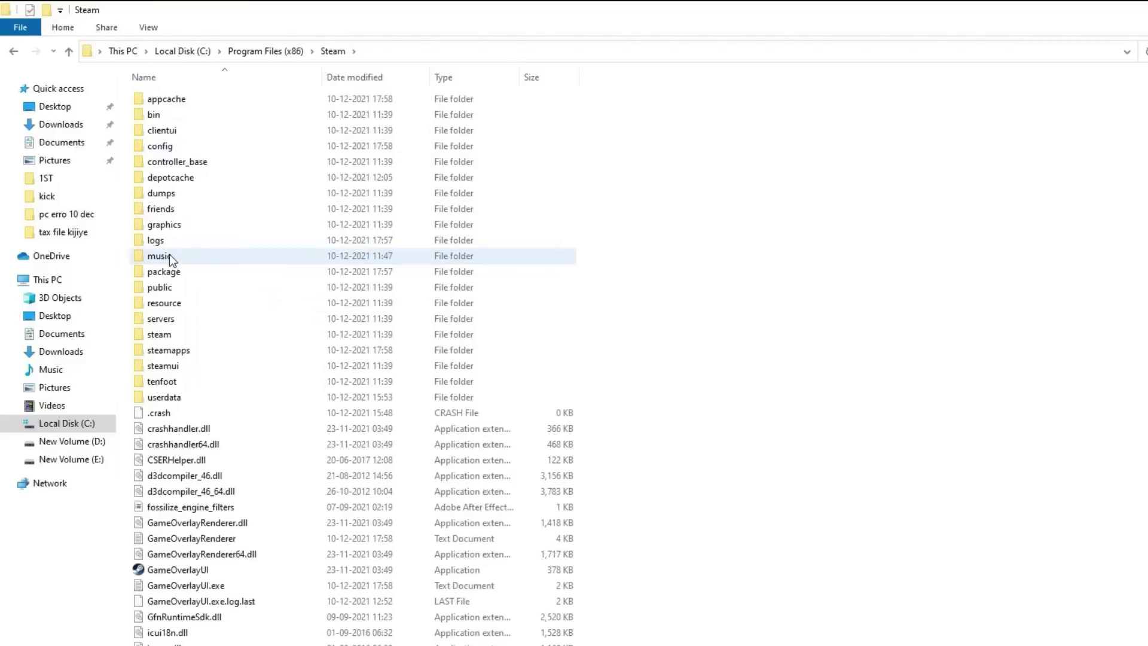
scroll(627, 490, down, 1)
scroll(662, 520, up, 1)
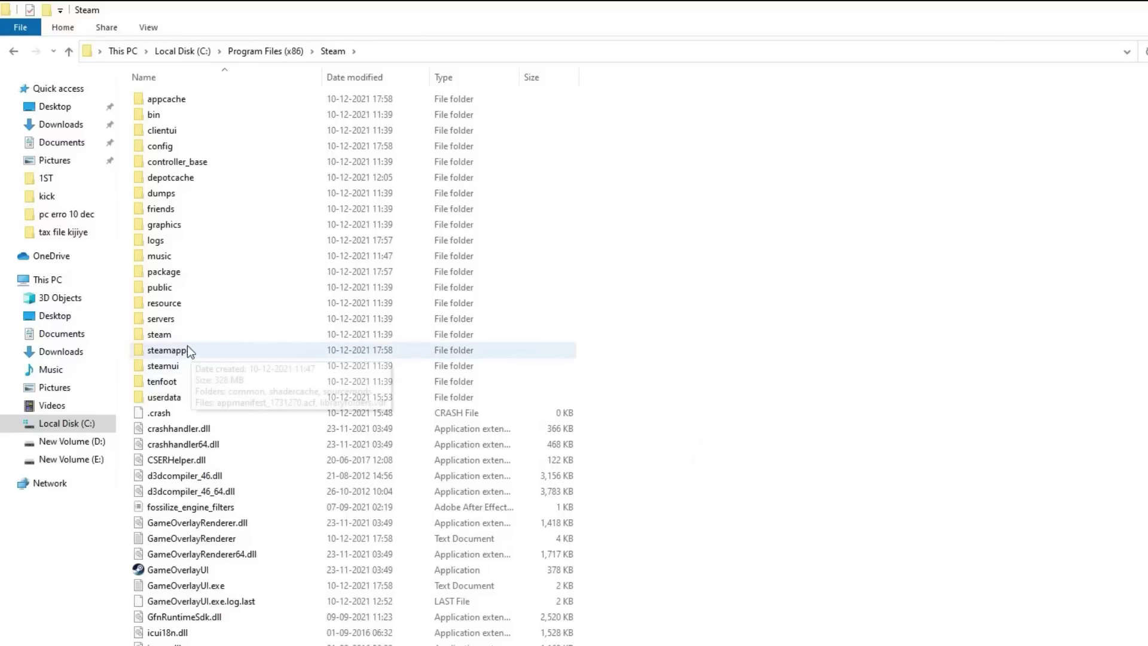
Delete everything in the Steam folder except steamapps and steam.exe.old.
key(ctrl+a)
scroll(295, 270, down, 4)
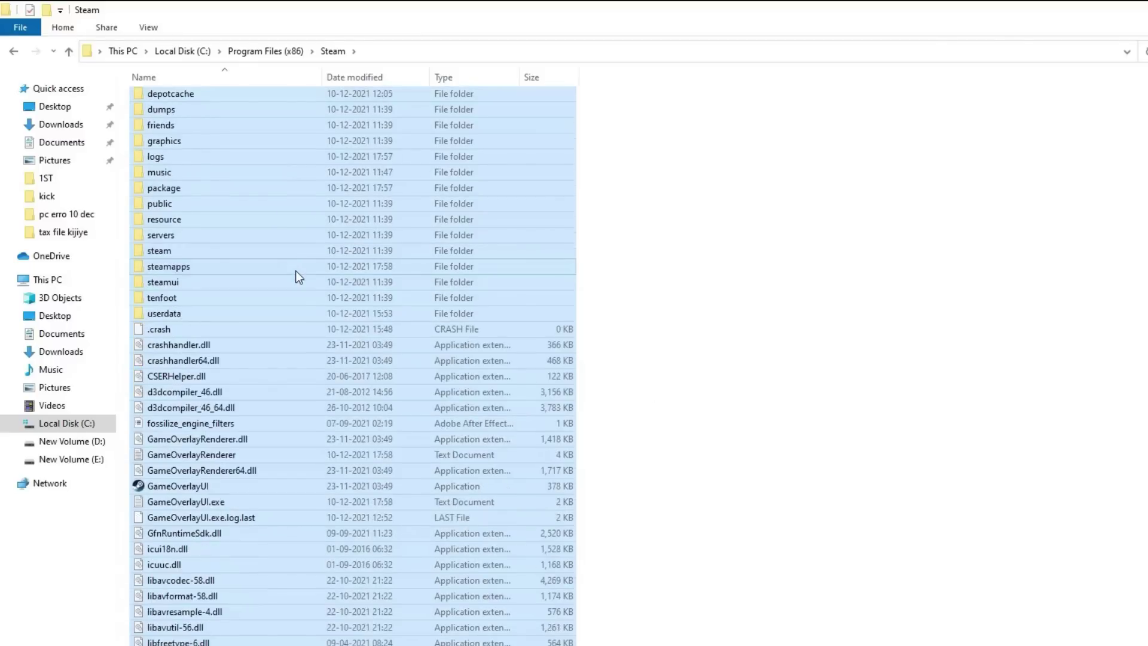
scroll(209, 254, up, 1)
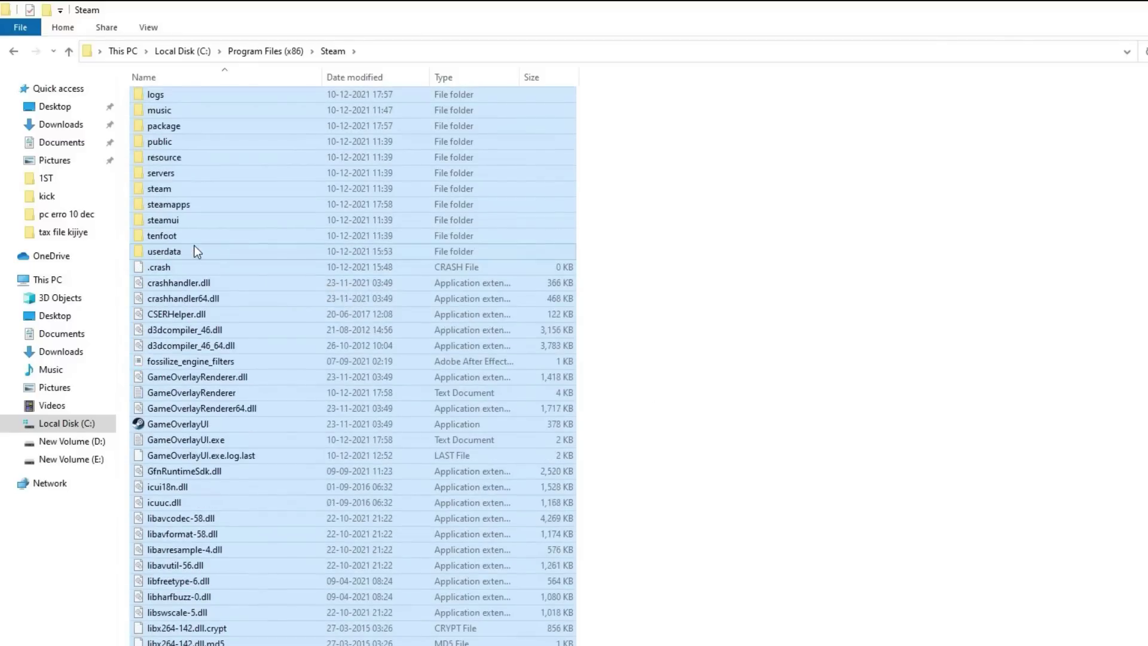
ctrl+click(177, 206)
scroll(197, 613, down, 4)
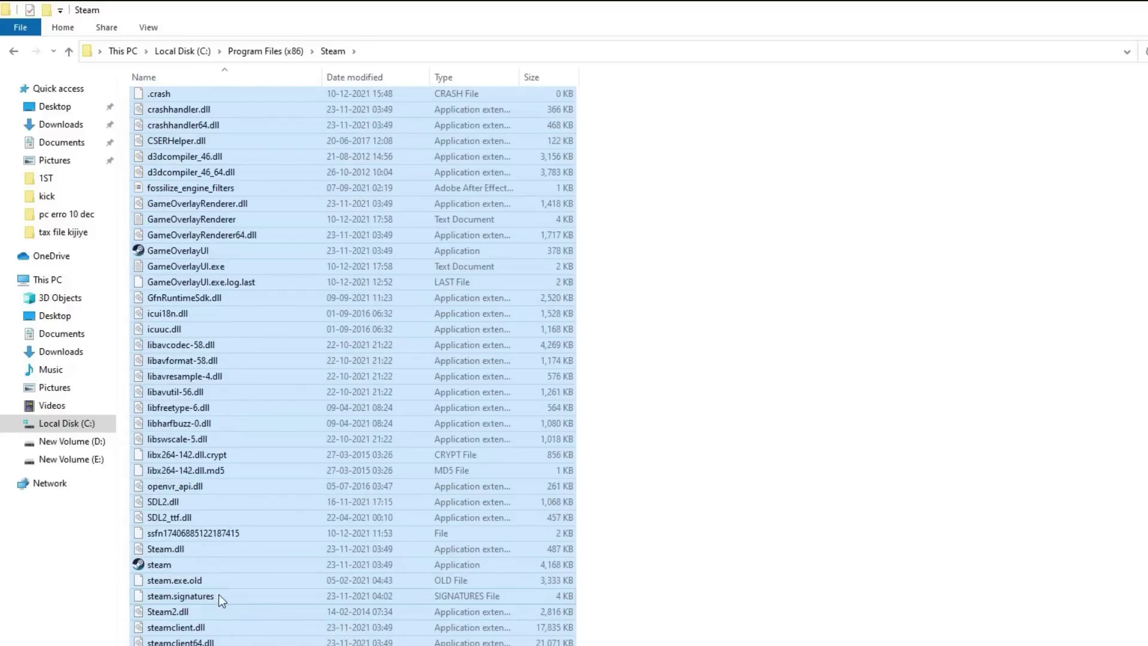
scroll(233, 610, down, 4)
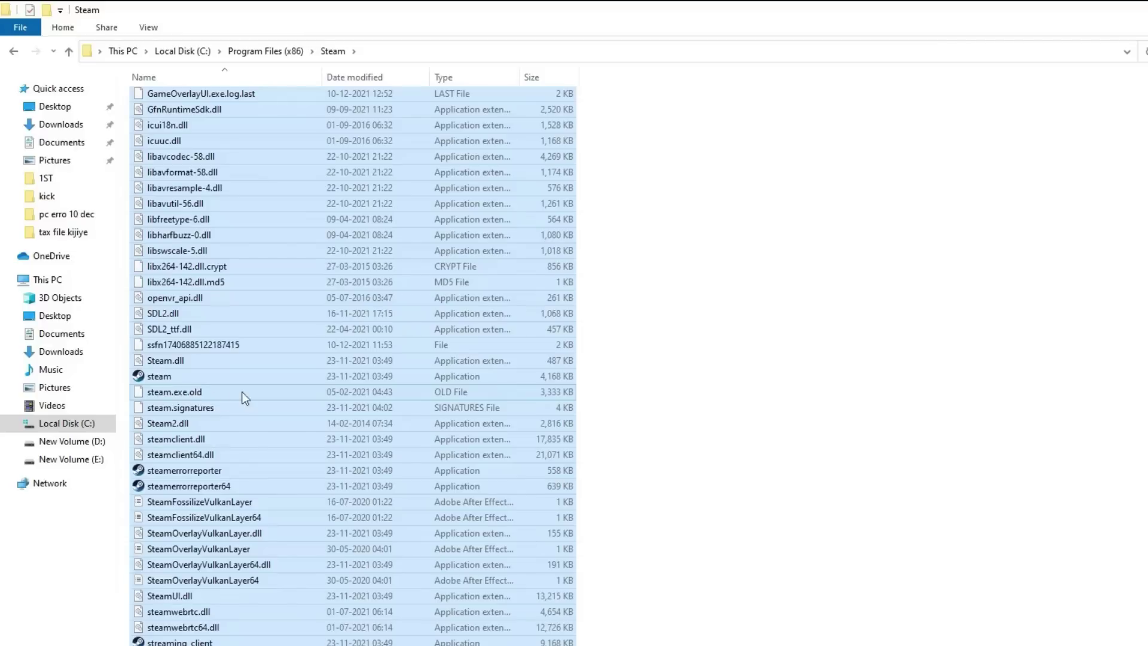
ctrl+click(198, 394)
right_click(429, 251)
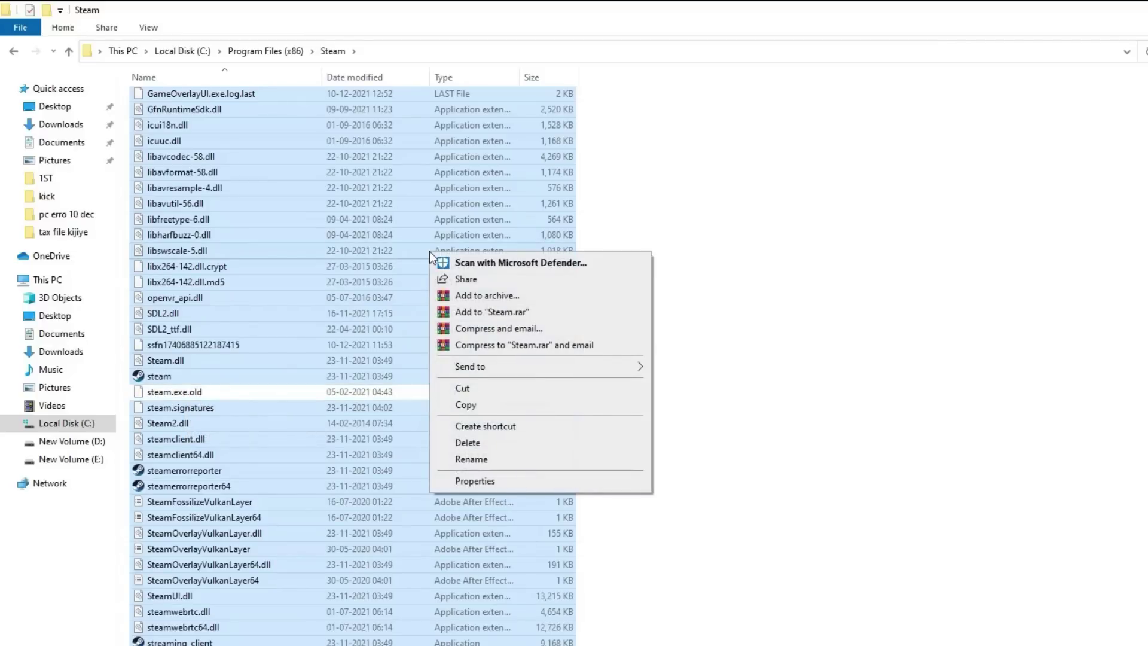
click(500, 440)
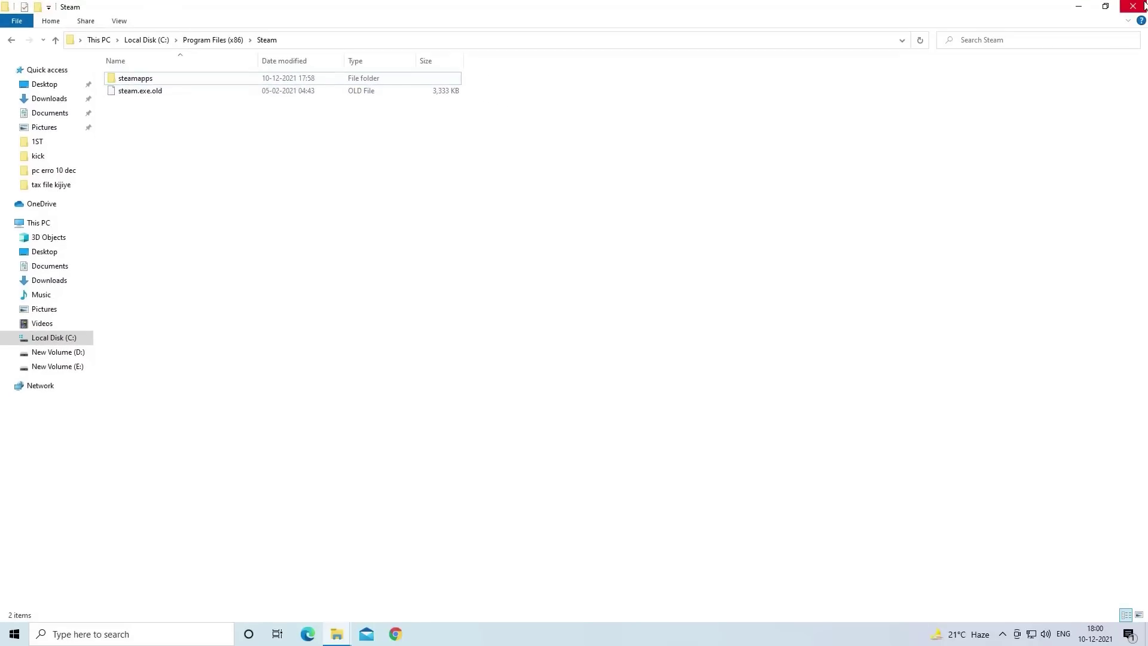
click(1143, 6)
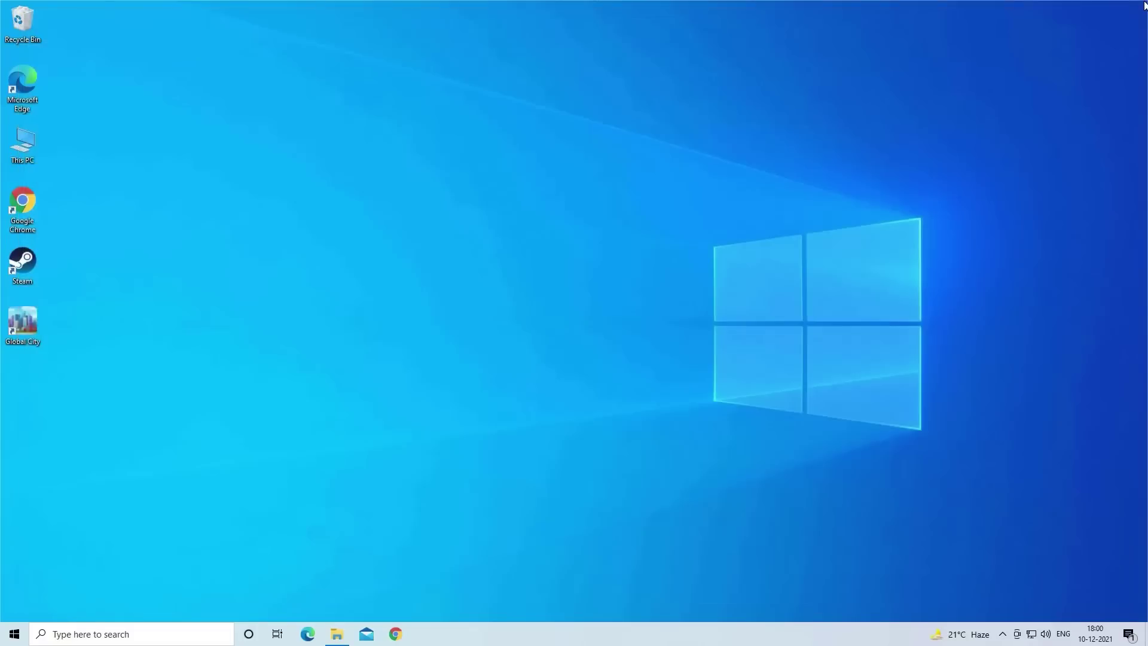
click(15, 634)
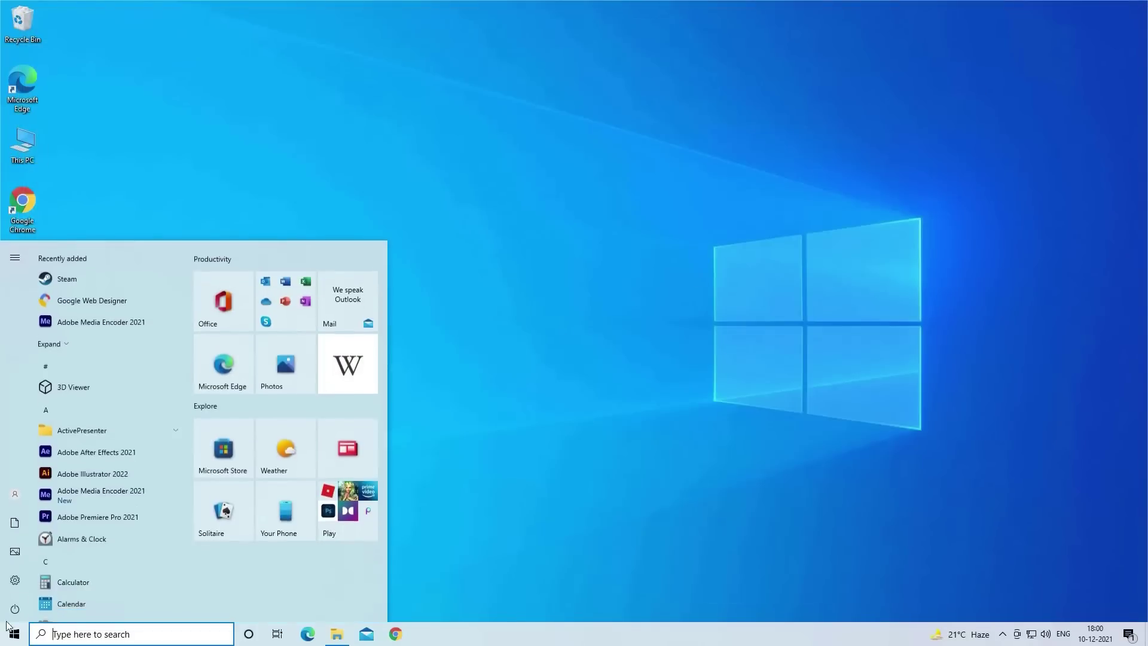
click(551, 448)
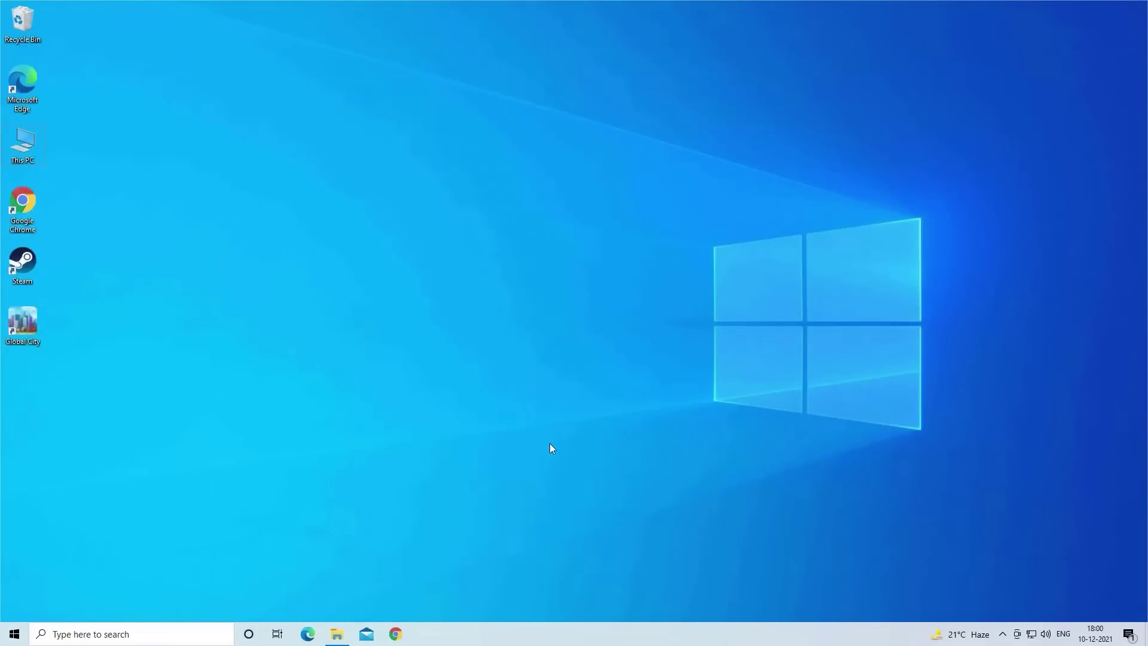